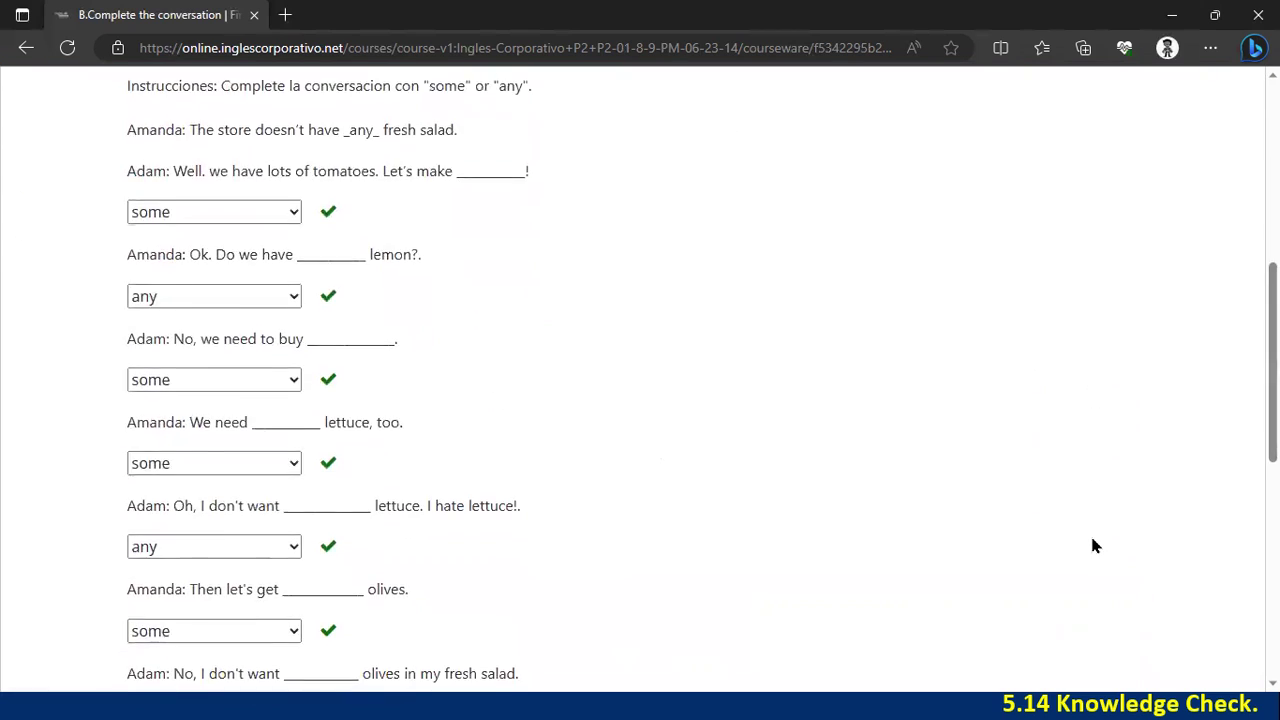
# Step: Go from the some/any conversation exercise to exercise C on adverbs of frequency in the Final Exam
pyautogui.scroll(12, 1089, 537)
pyautogui.scroll(3, 1089, 540)
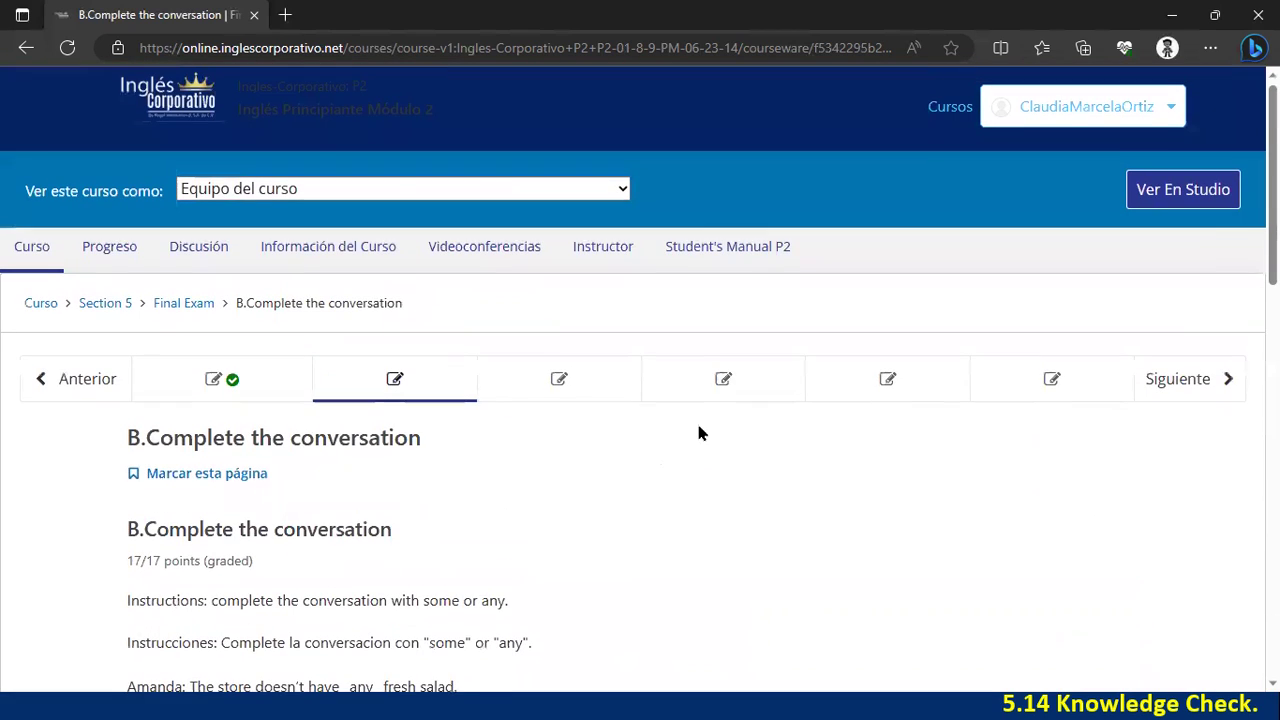
pyautogui.click(487, 385)
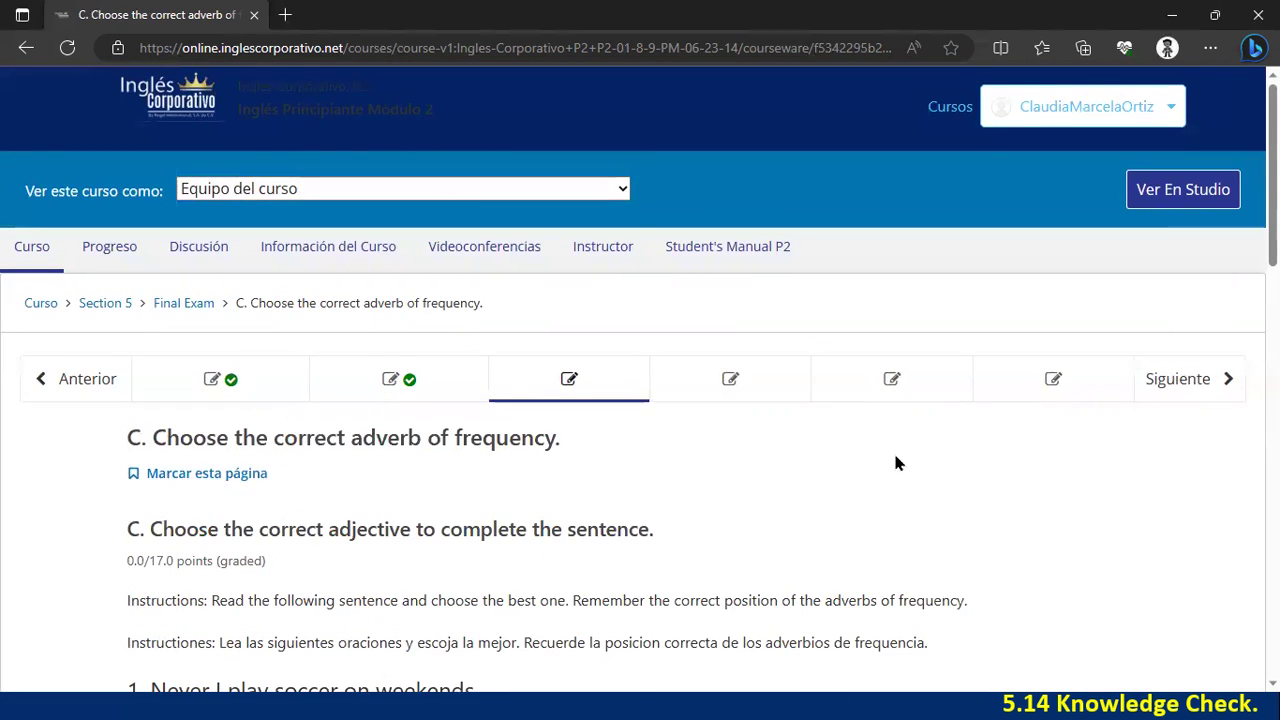
# Step: Mark sentence 1, "Never I play soccer on weekends", as incorrect and sentence 2, "They usually study English at night", as correct
pyautogui.scroll(-2, 884, 465)
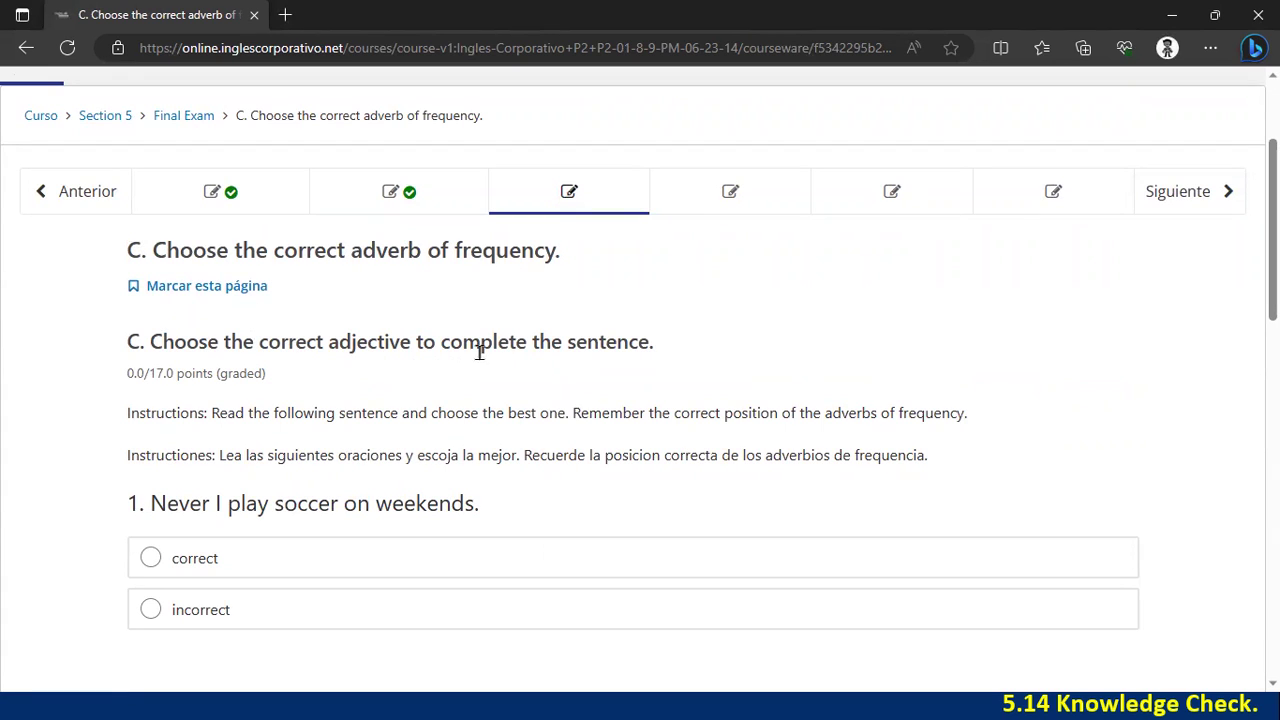
pyautogui.scroll(-2, 703, 357)
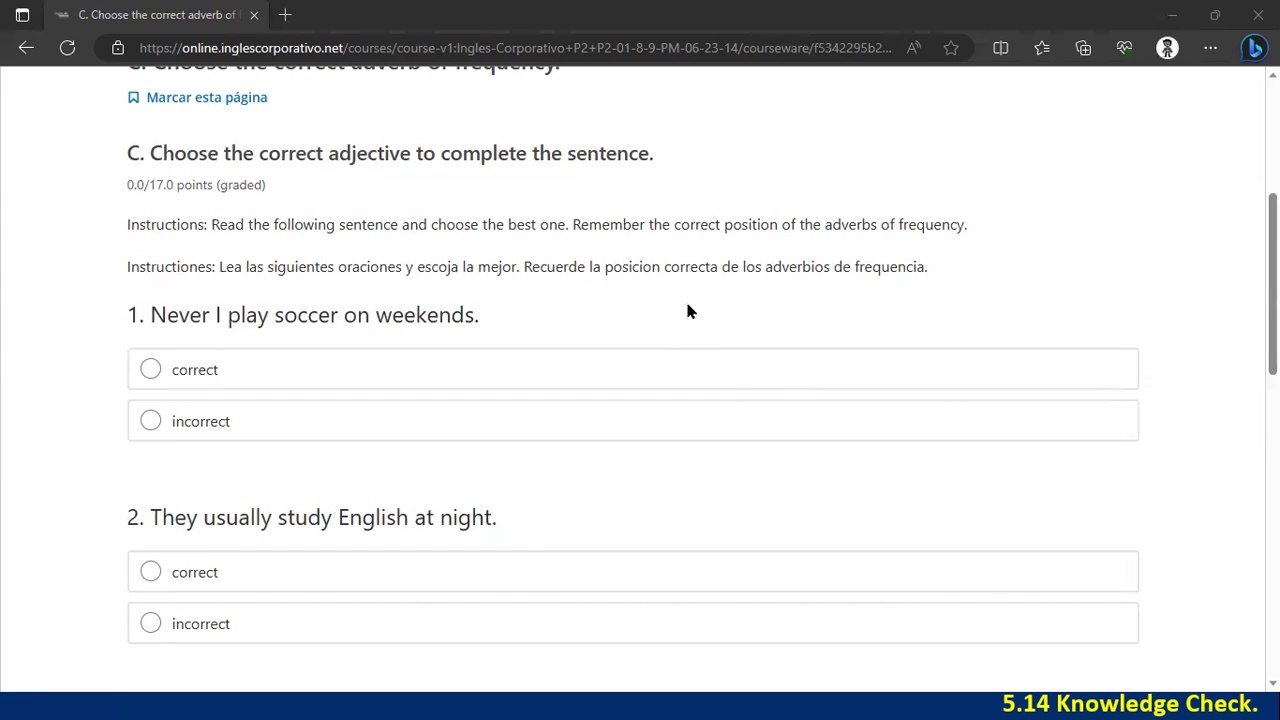
pyautogui.click(200, 425)
pyautogui.scroll(-1, 717, 505)
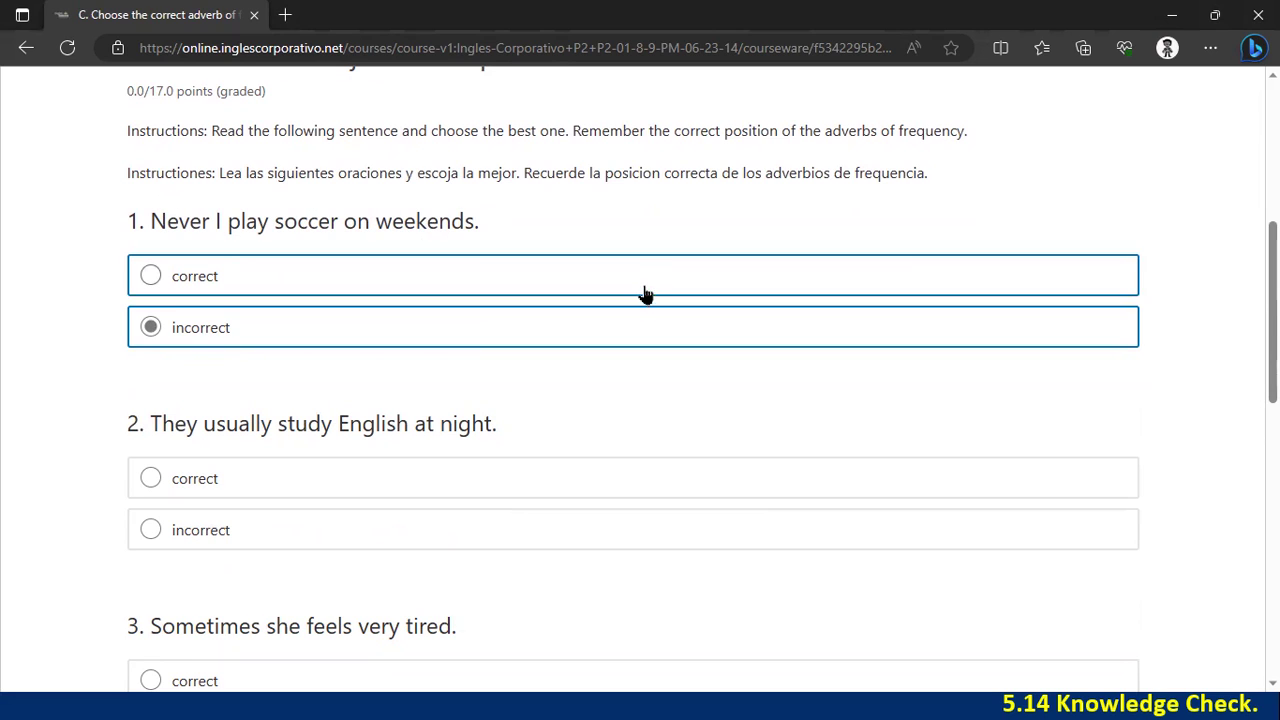
pyautogui.scroll(-1, 609, 443)
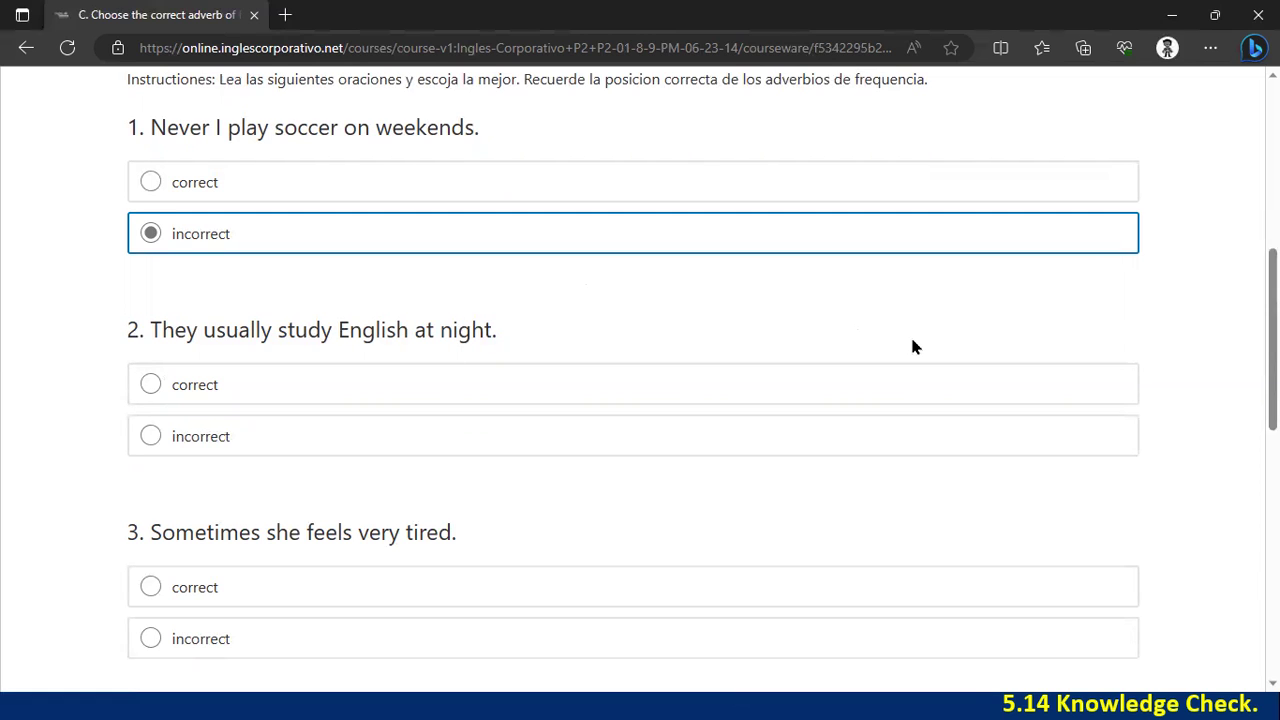
pyautogui.click(212, 390)
# Step: Mark sentence 3, "Sometimes she feels very tired", and sentence 4, "He often call her in the morning", as correct
pyautogui.scroll(-1, 782, 548)
pyautogui.scroll(-2, 782, 548)
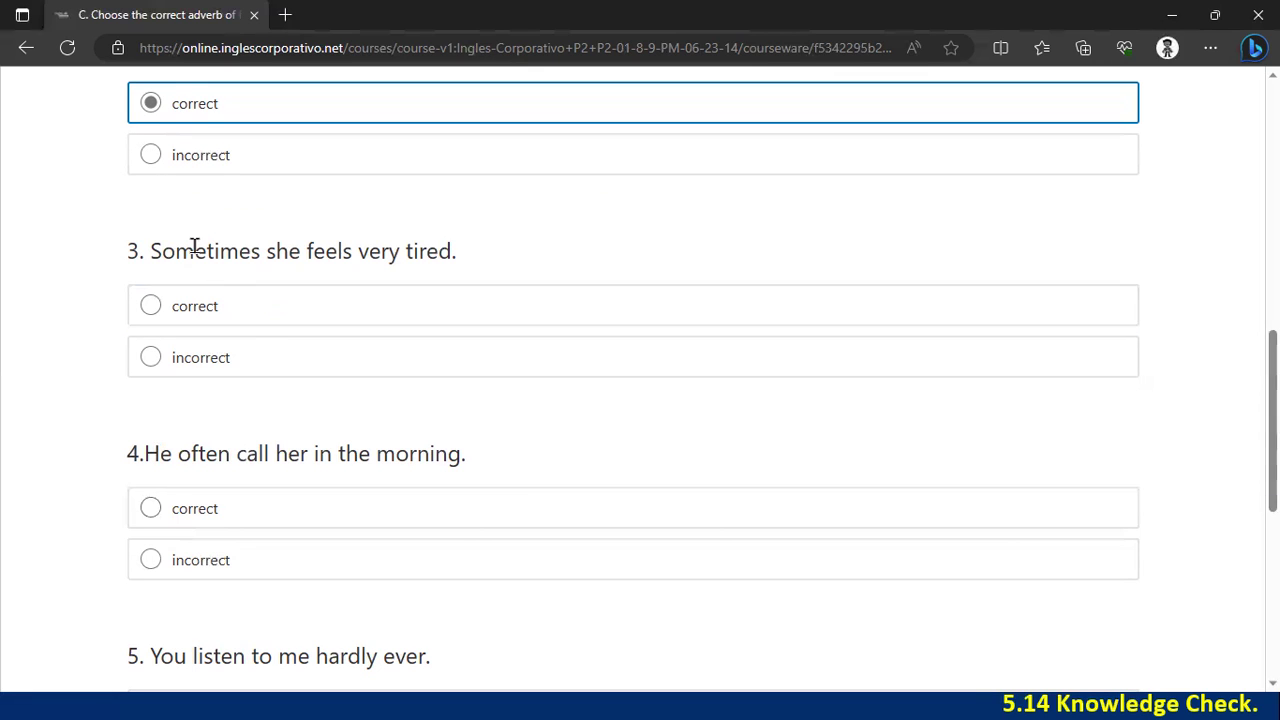
pyautogui.moveTo(161, 250); pyautogui.dragTo(260, 251)
pyautogui.click(260, 251)
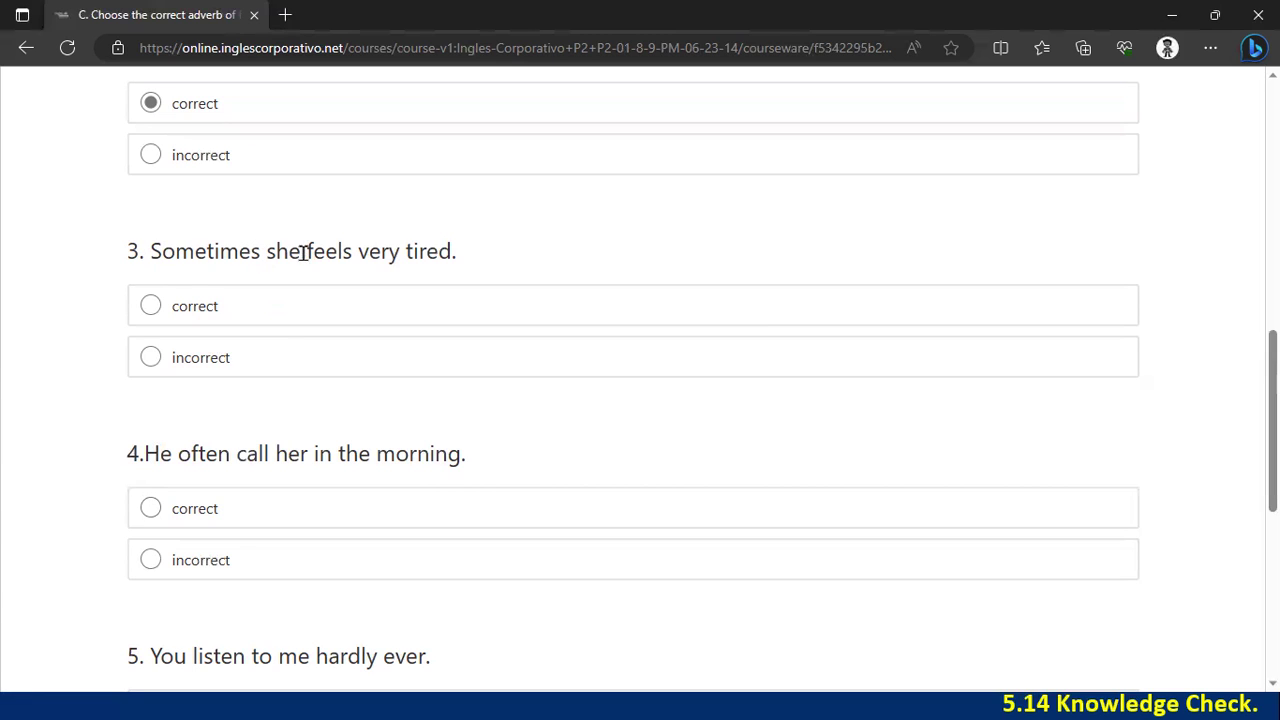
pyautogui.click(212, 316)
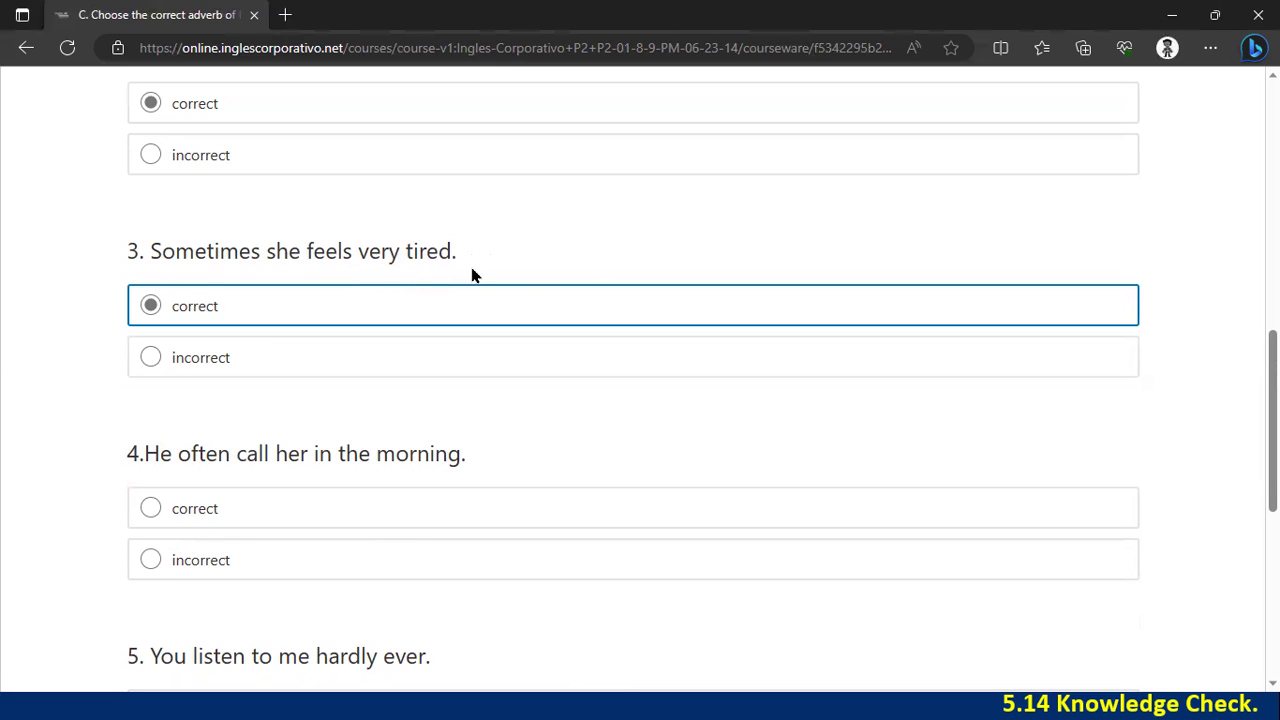
pyautogui.scroll(-2, 660, 650)
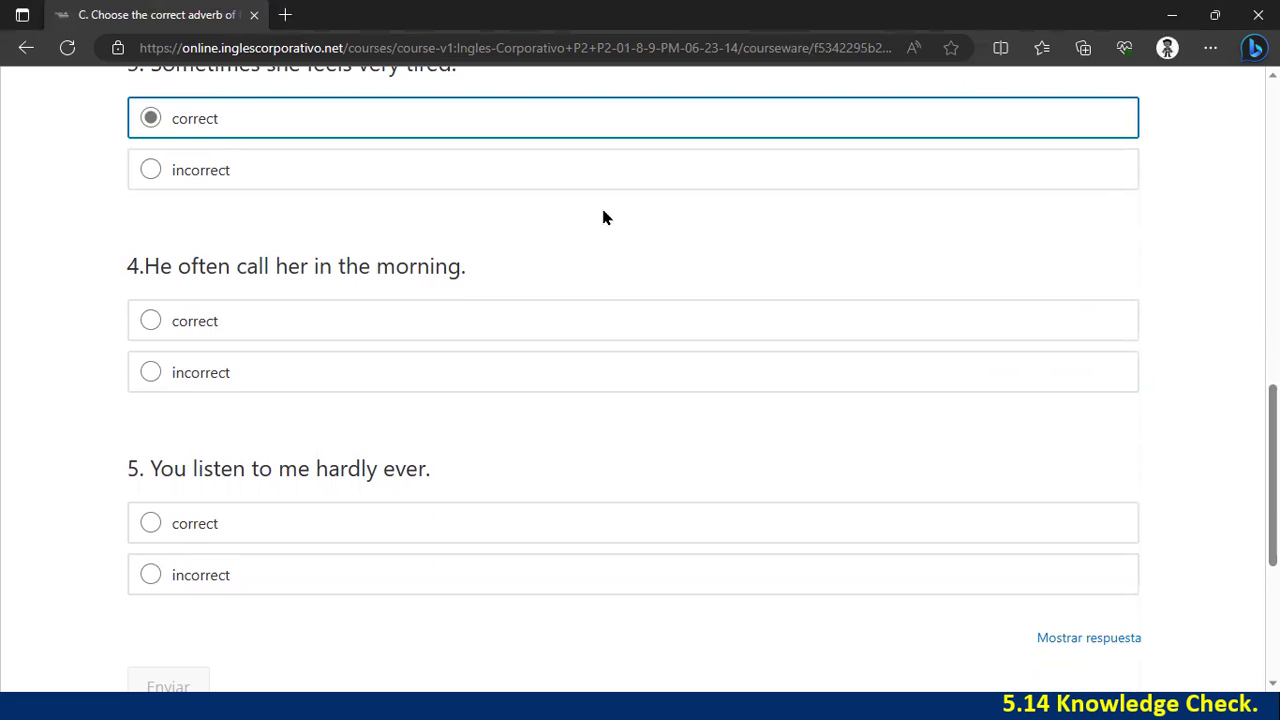
pyautogui.click(396, 330)
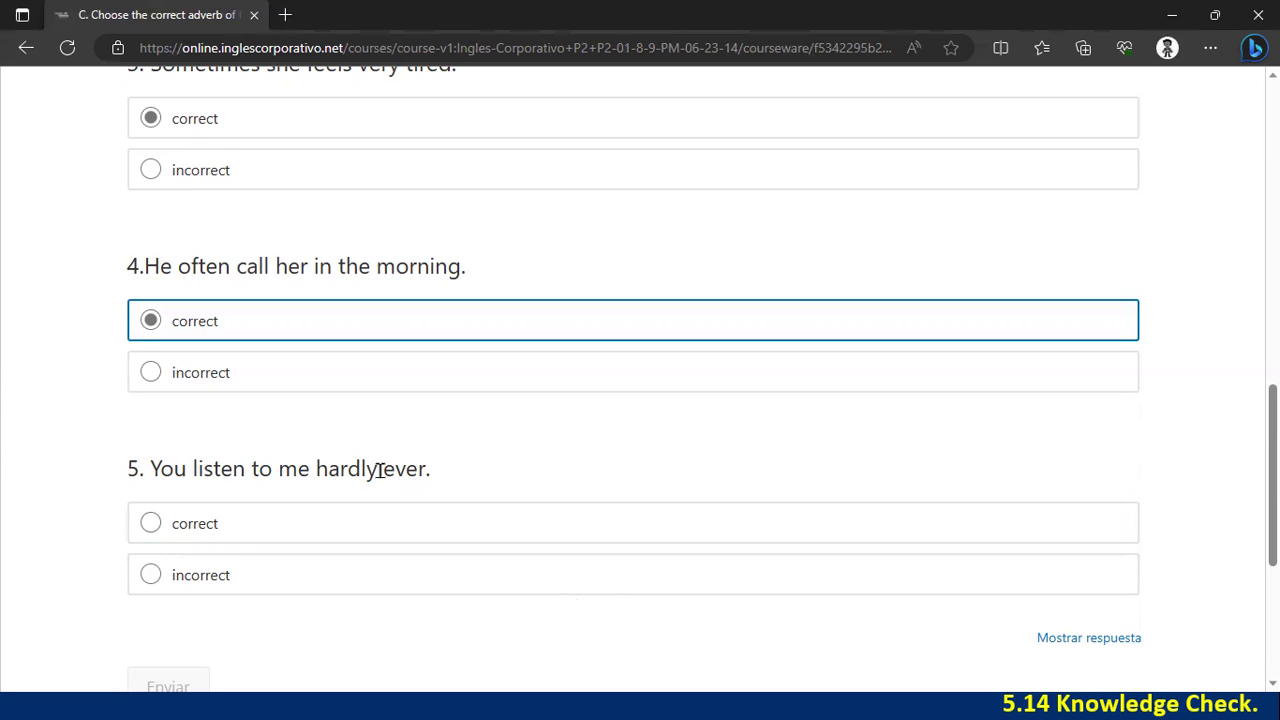
# Step: Mark sentence 5, "You listen to me hardly ever", as incorrect and submit the adverbs of frequency exercise
pyautogui.click(248, 592)
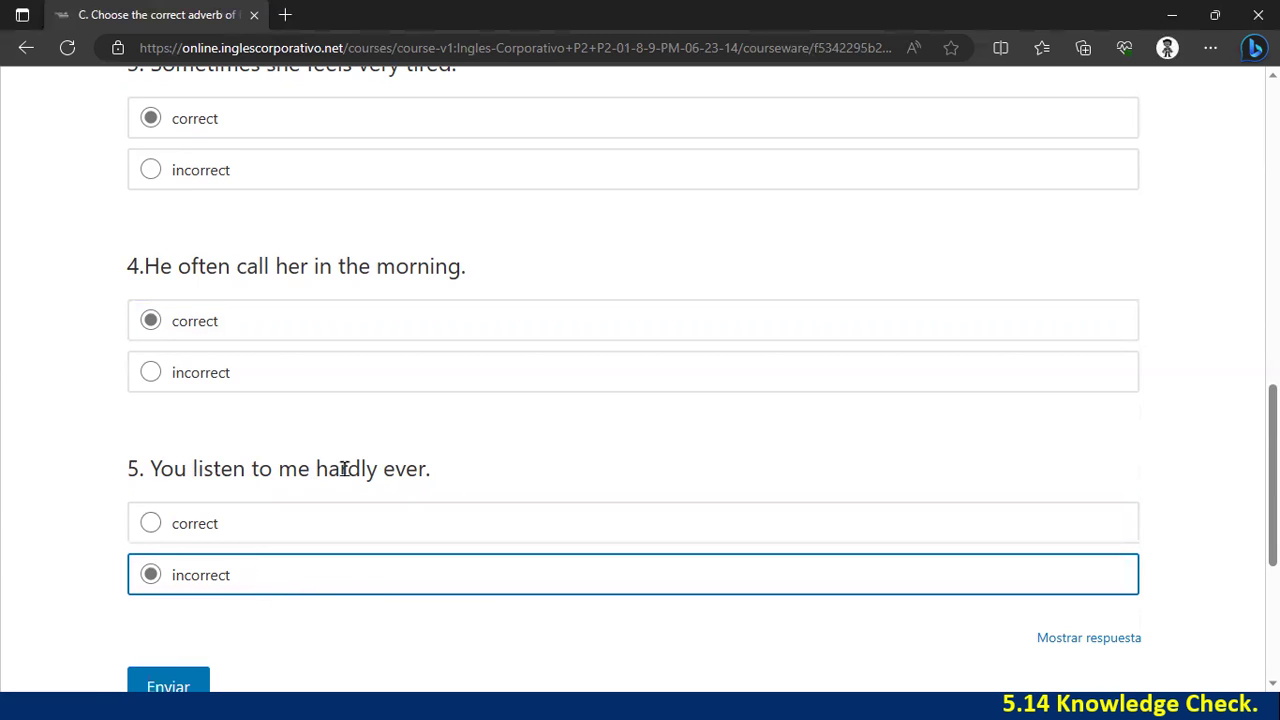
pyautogui.moveTo(316, 468); pyautogui.dragTo(428, 466)
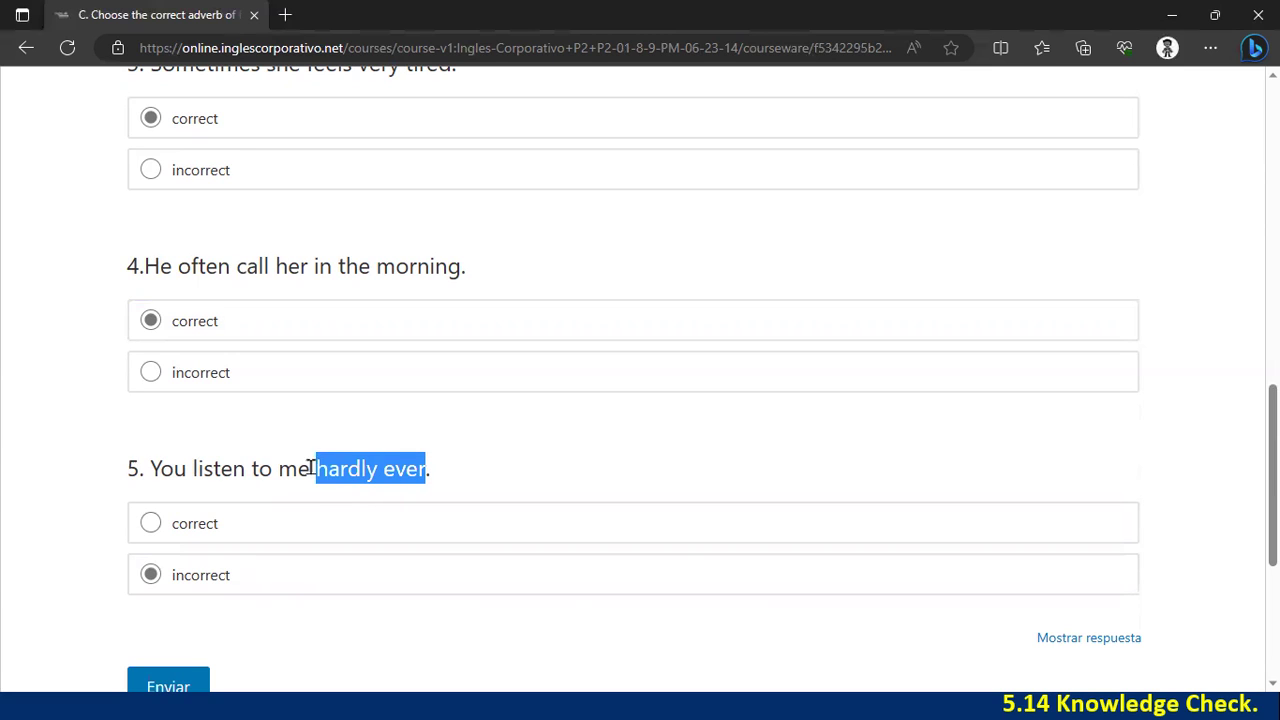
pyautogui.click(535, 473)
pyautogui.click(195, 675)
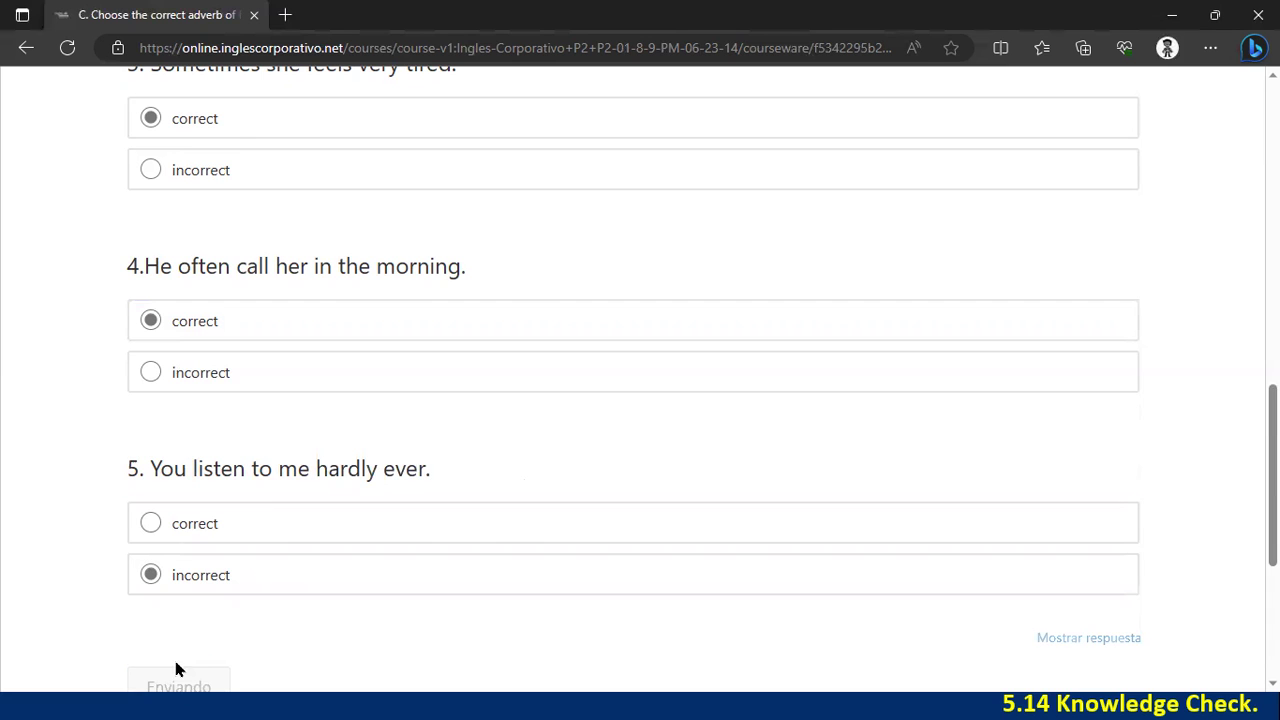
# Step: Review the grading of exercise C and open exercise D on the meaning of wh question words
pyautogui.scroll(8, 630, 506)
pyautogui.scroll(-8, 626, 508)
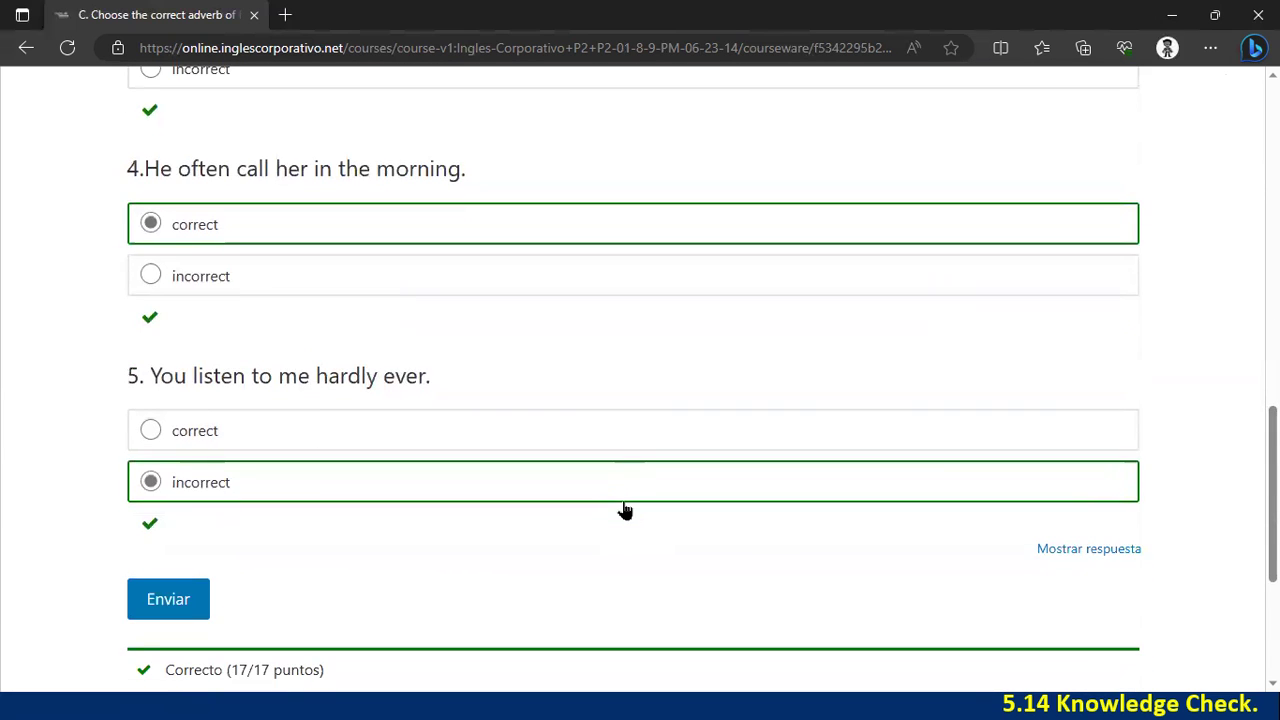
pyautogui.scroll(-2, 724, 522)
pyautogui.scroll(4, 722, 526)
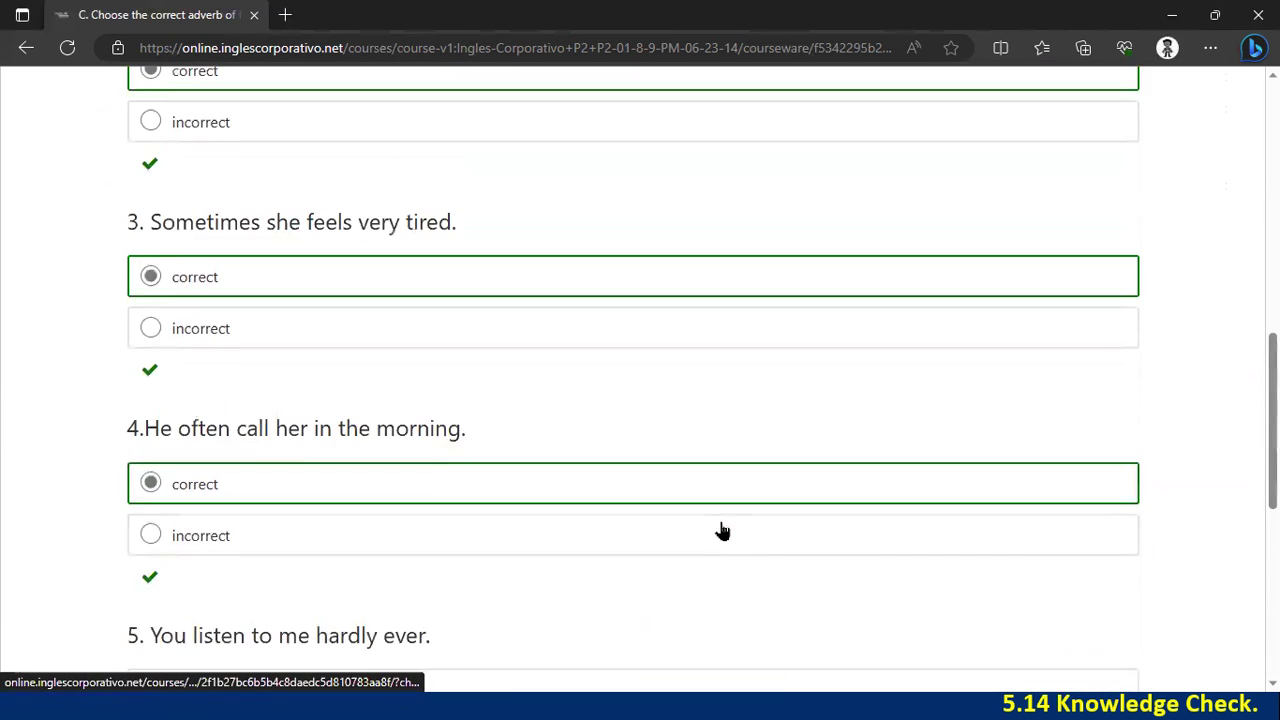
pyautogui.scroll(7, 723, 529)
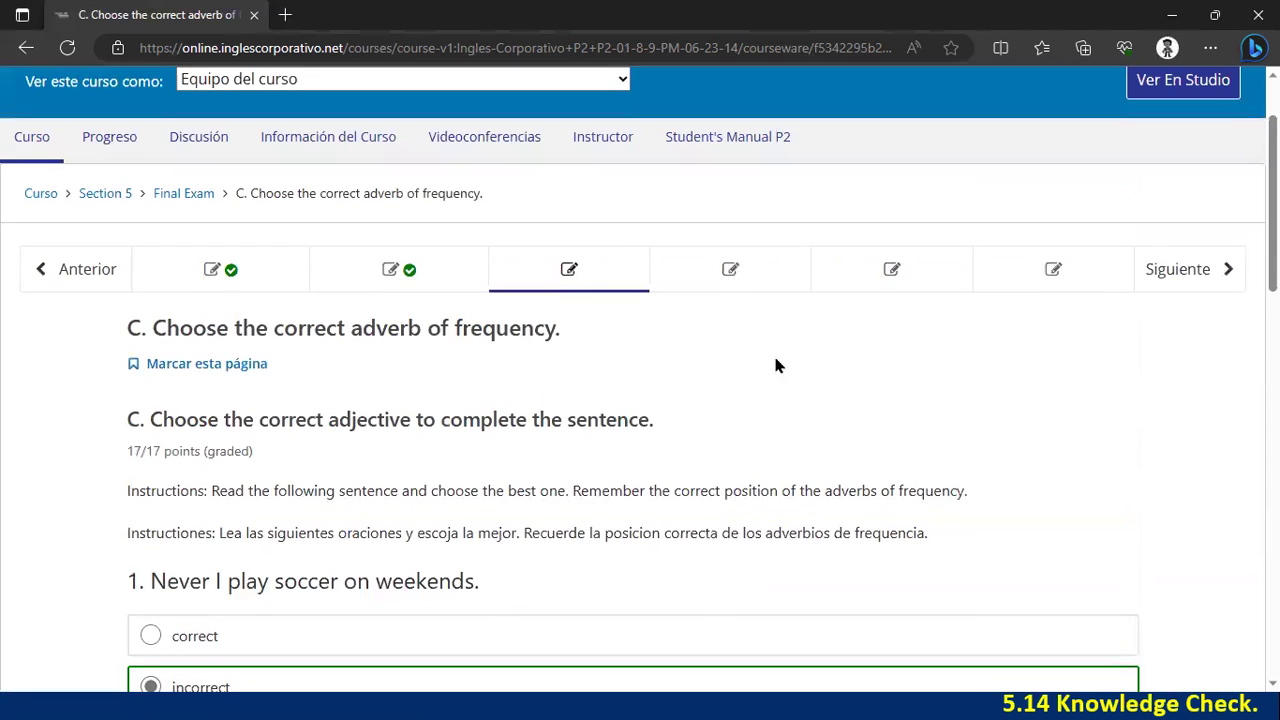
pyautogui.click(772, 280)
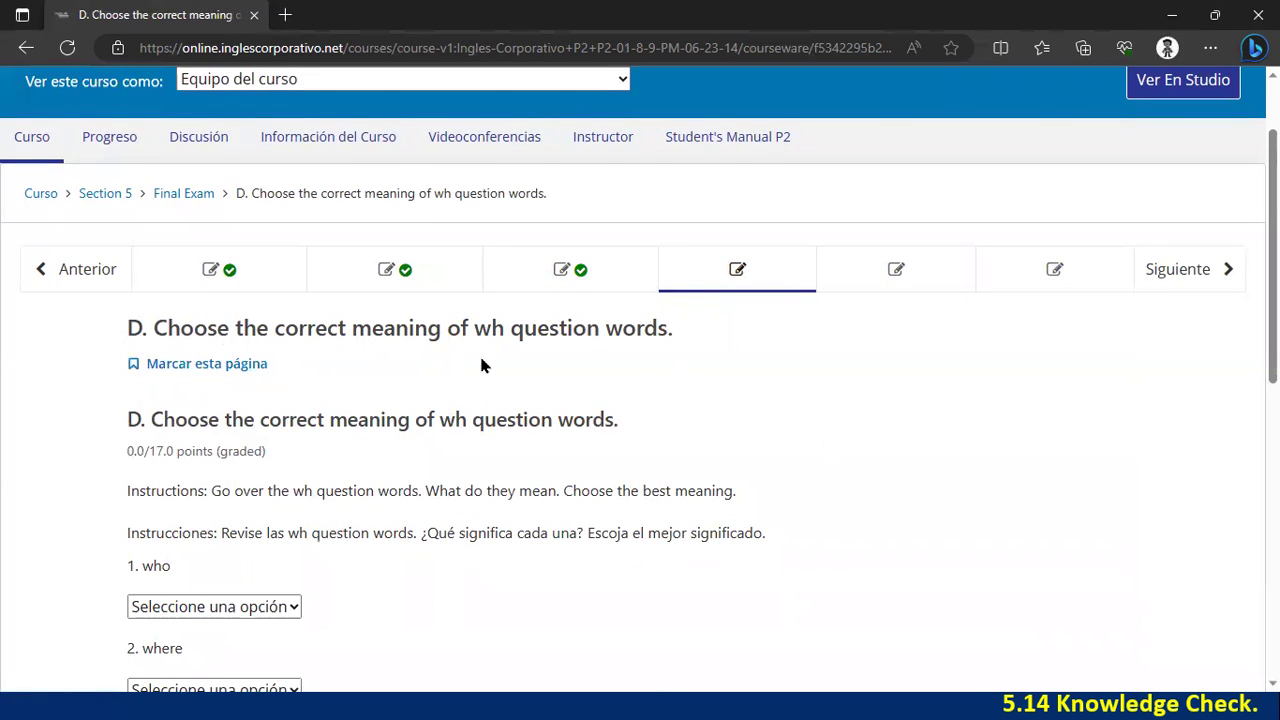
# Step: Choose "people" as the meaning of "who" and "place" as the meaning of "where"
pyautogui.scroll(-4, 979, 470)
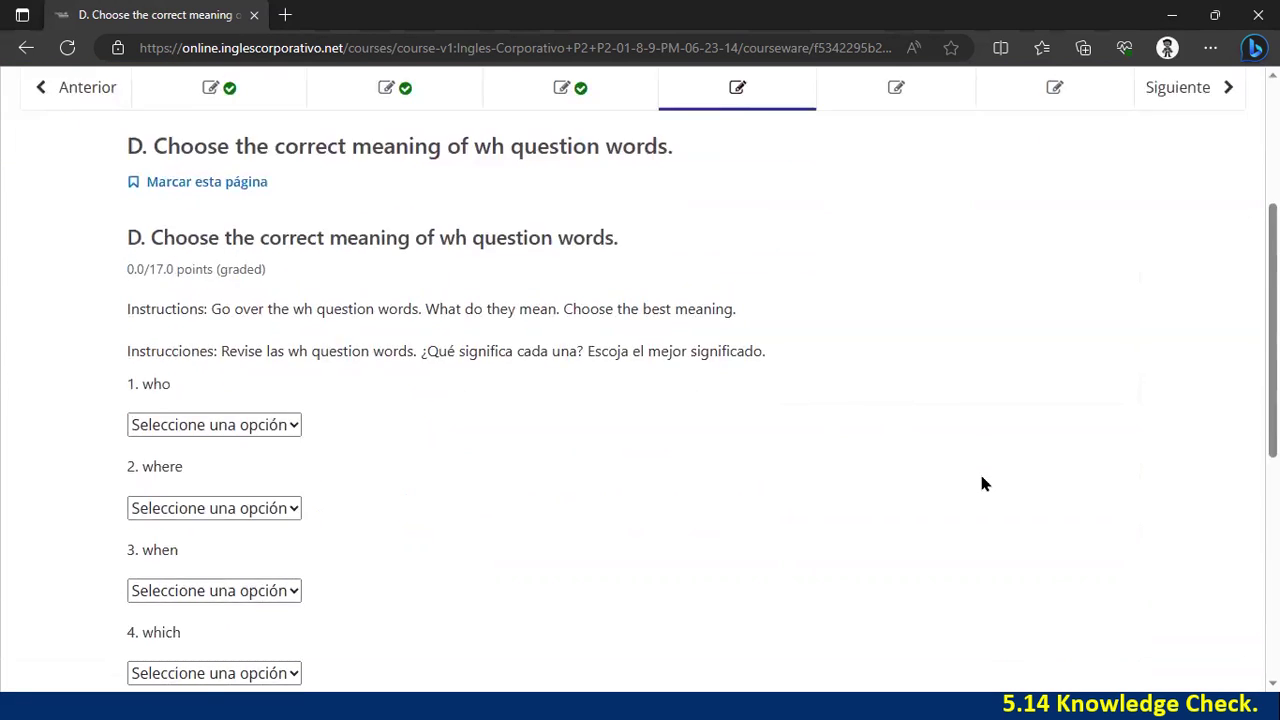
pyautogui.click(166, 232)
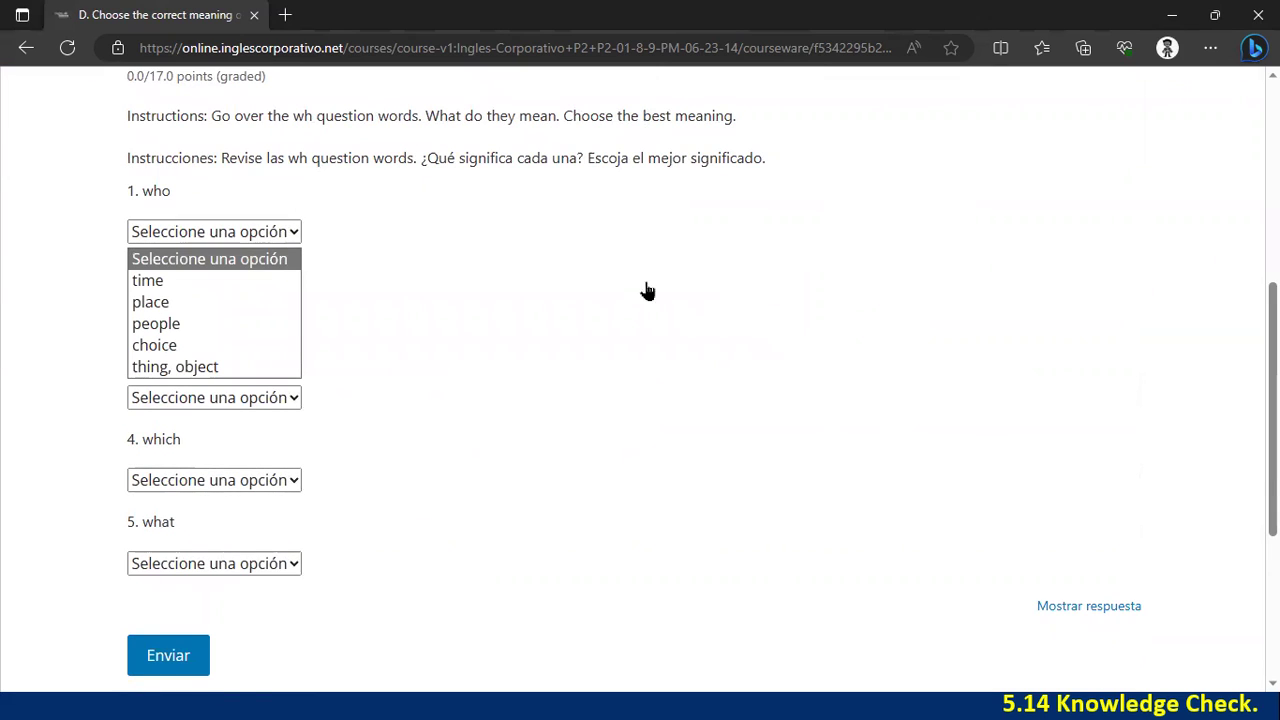
pyautogui.click(152, 324)
pyautogui.click(143, 316)
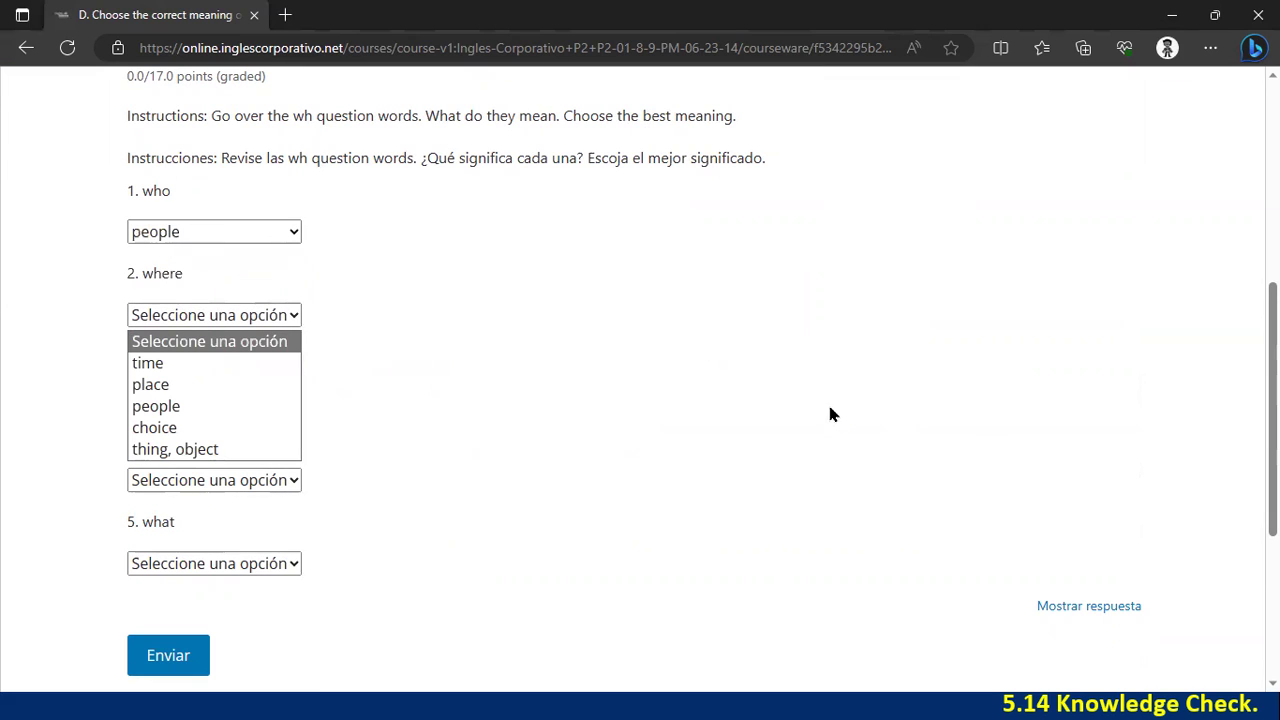
pyautogui.click(145, 382)
# Step: Choose "time" as the meaning of "when" and "choice" as the meaning of "which"
pyautogui.click(242, 400)
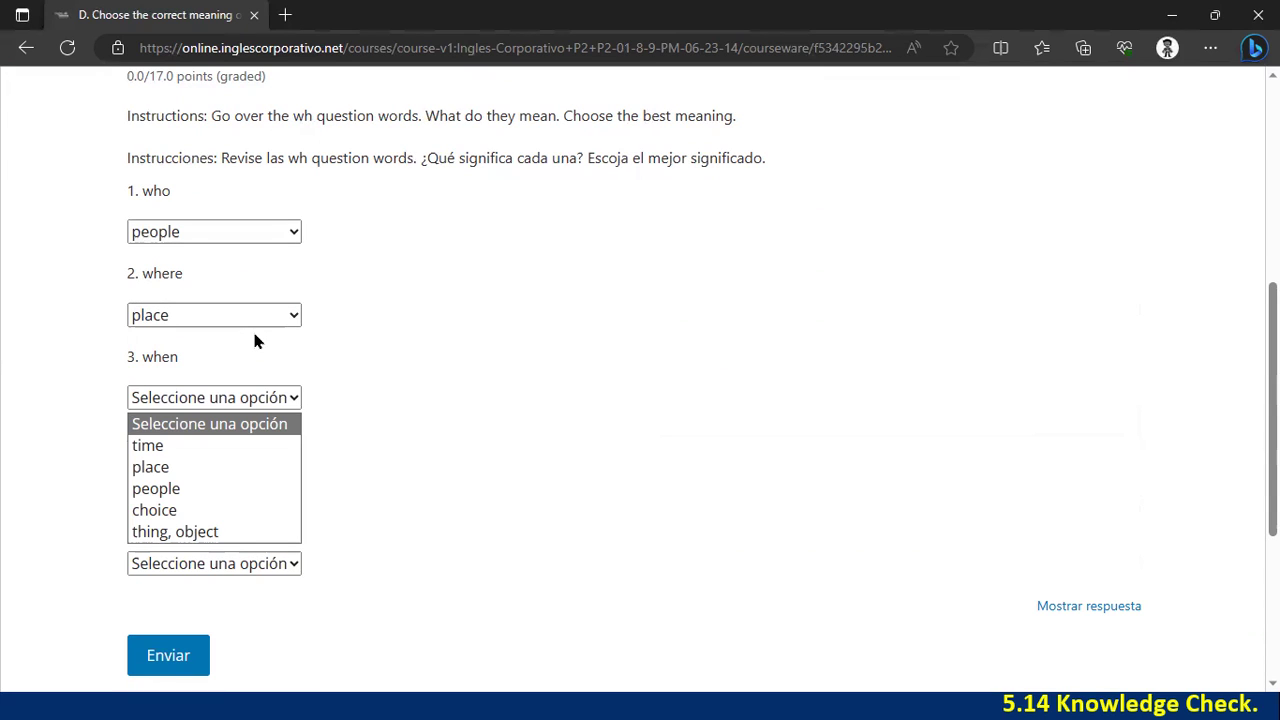
pyautogui.click(158, 447)
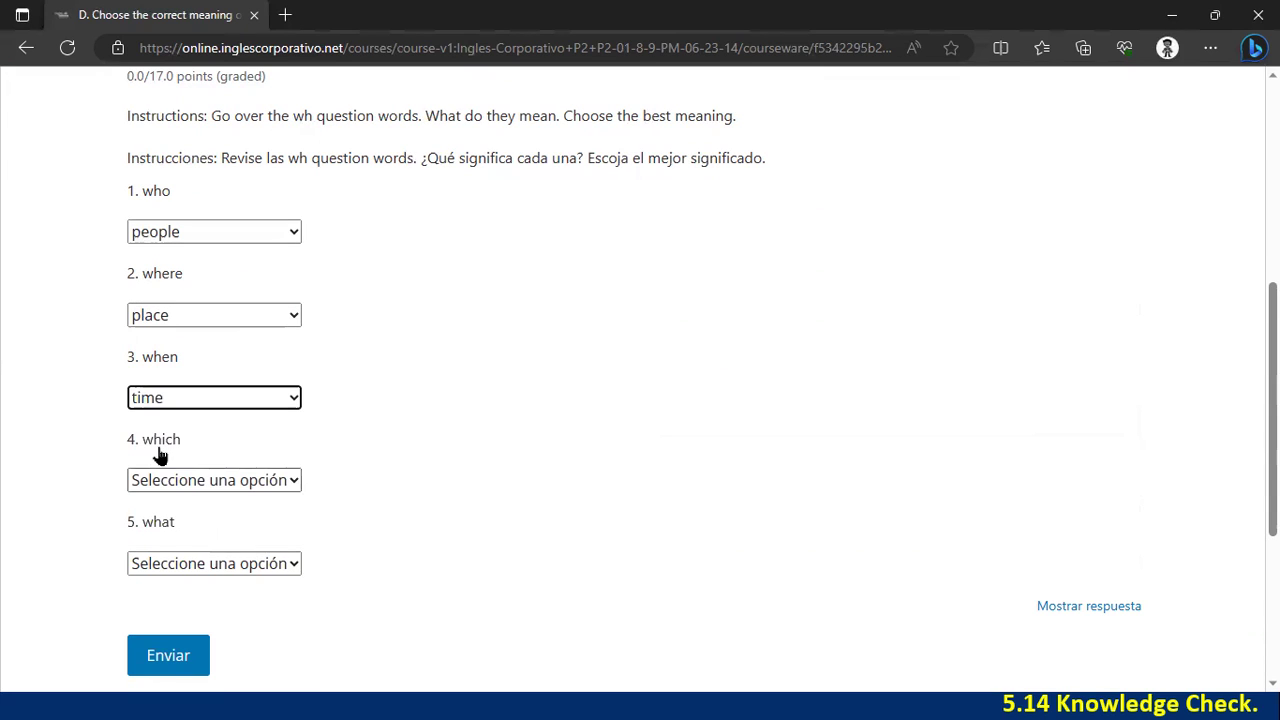
pyautogui.click(222, 485)
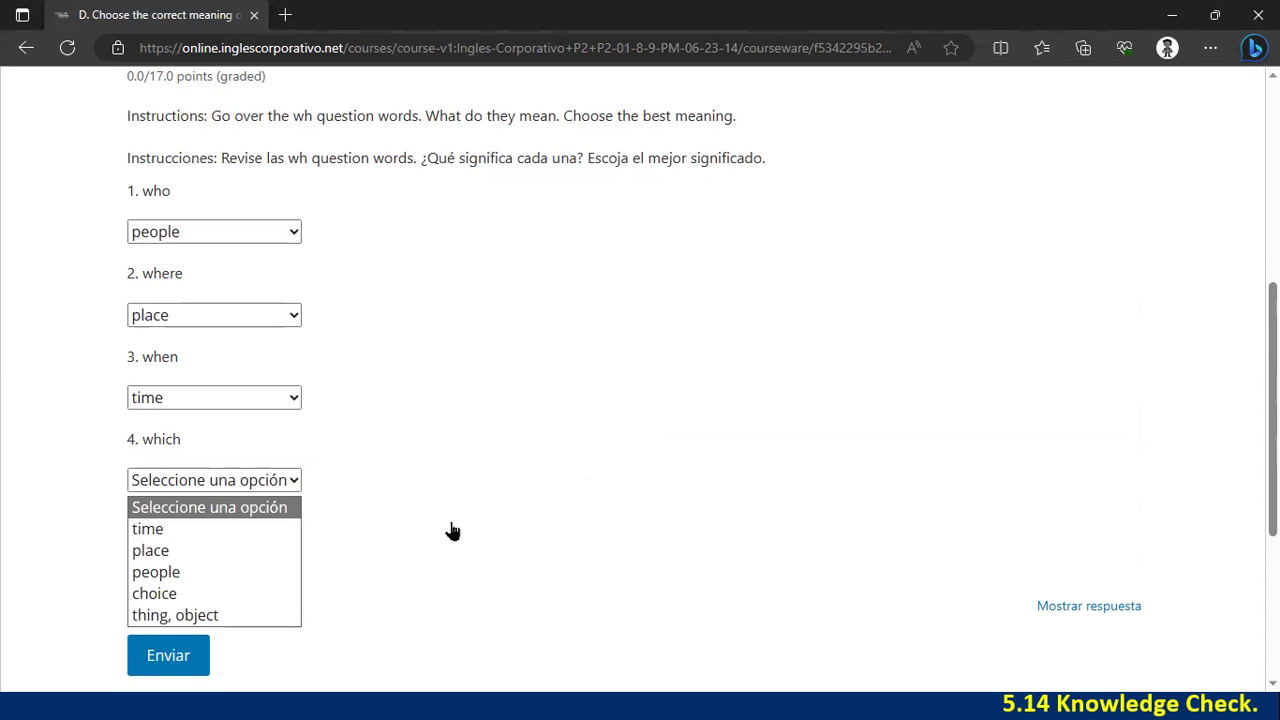
pyautogui.click(196, 596)
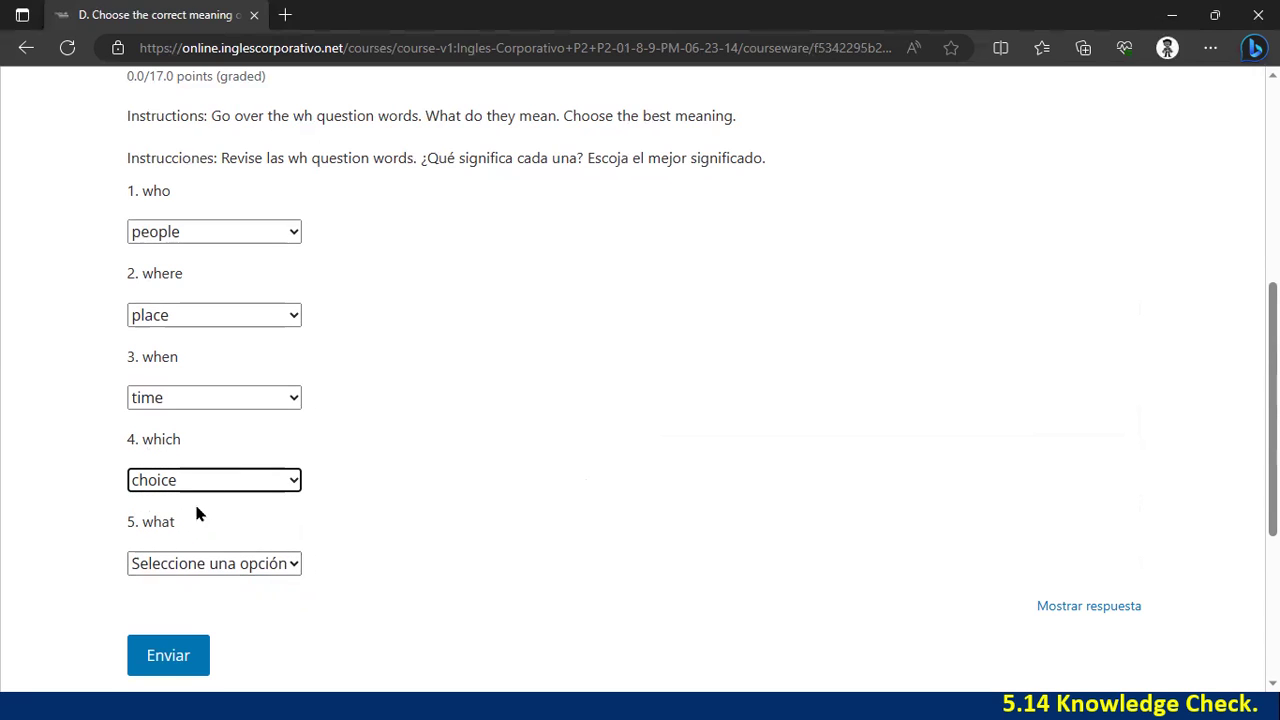
# Step: Choose "thing, object" as the meaning of "what" and submit the wh question words exercise
pyautogui.click(187, 564)
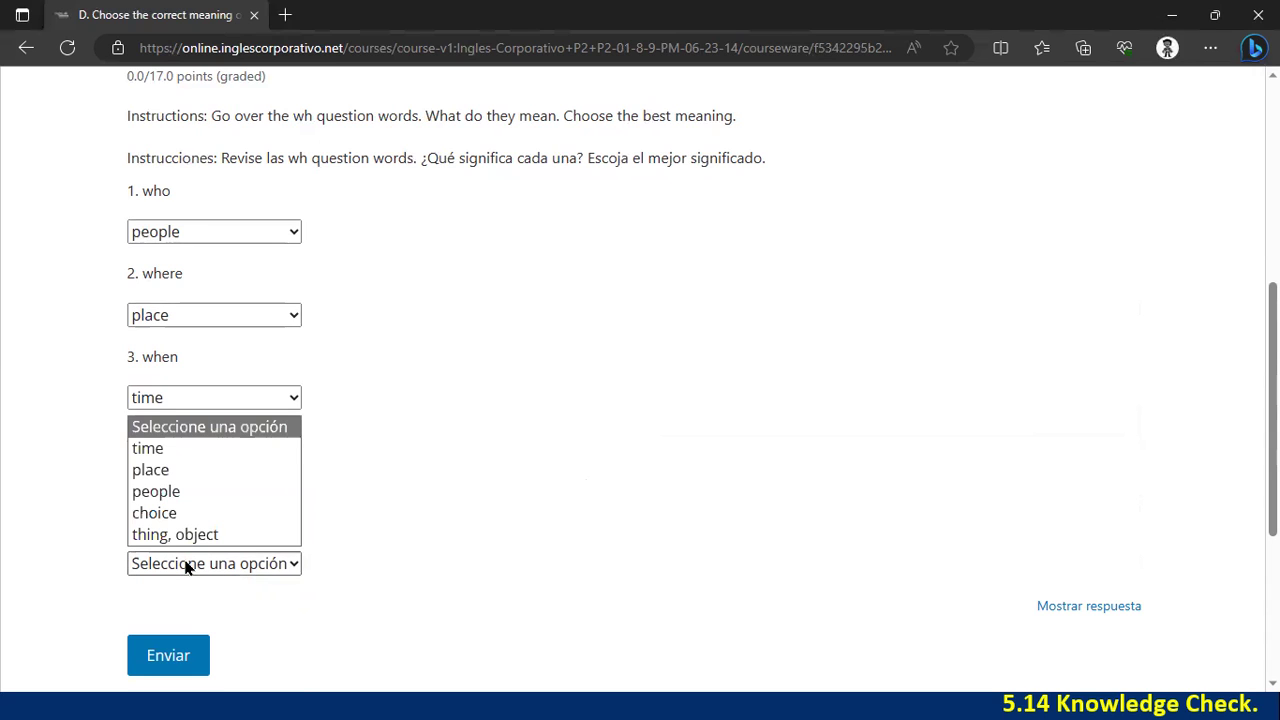
pyautogui.click(209, 532)
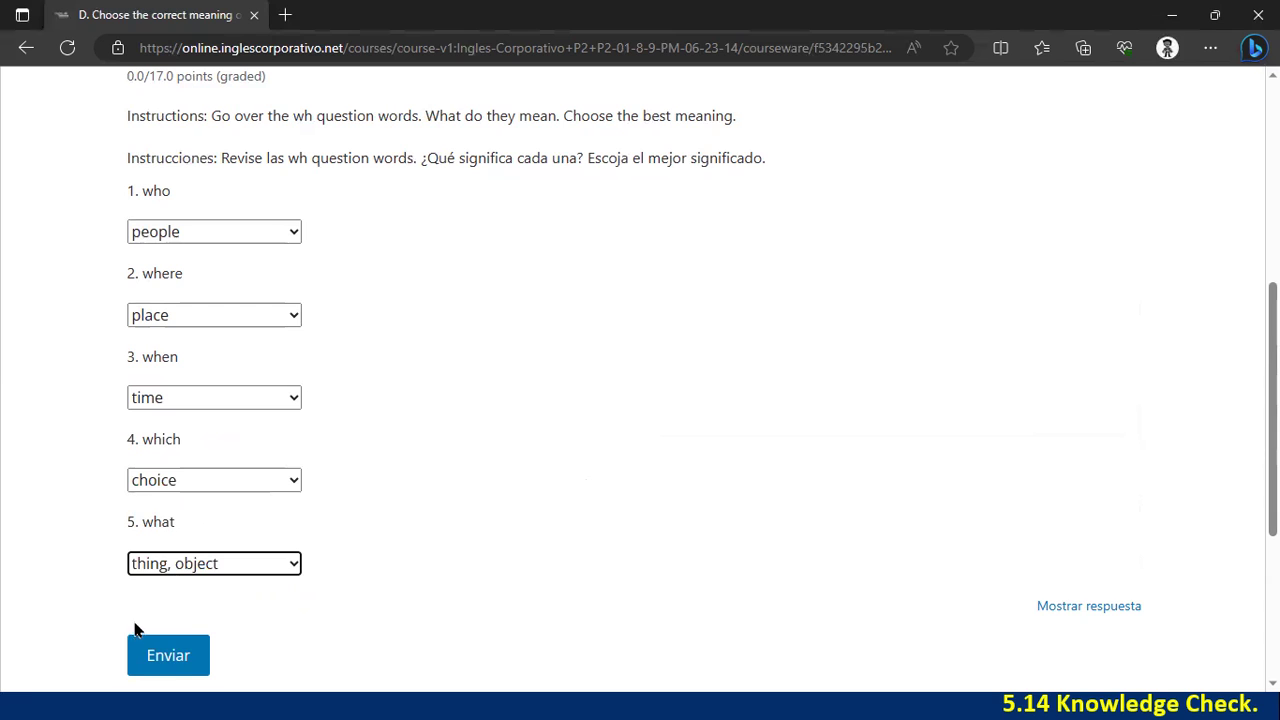
pyautogui.click(168, 656)
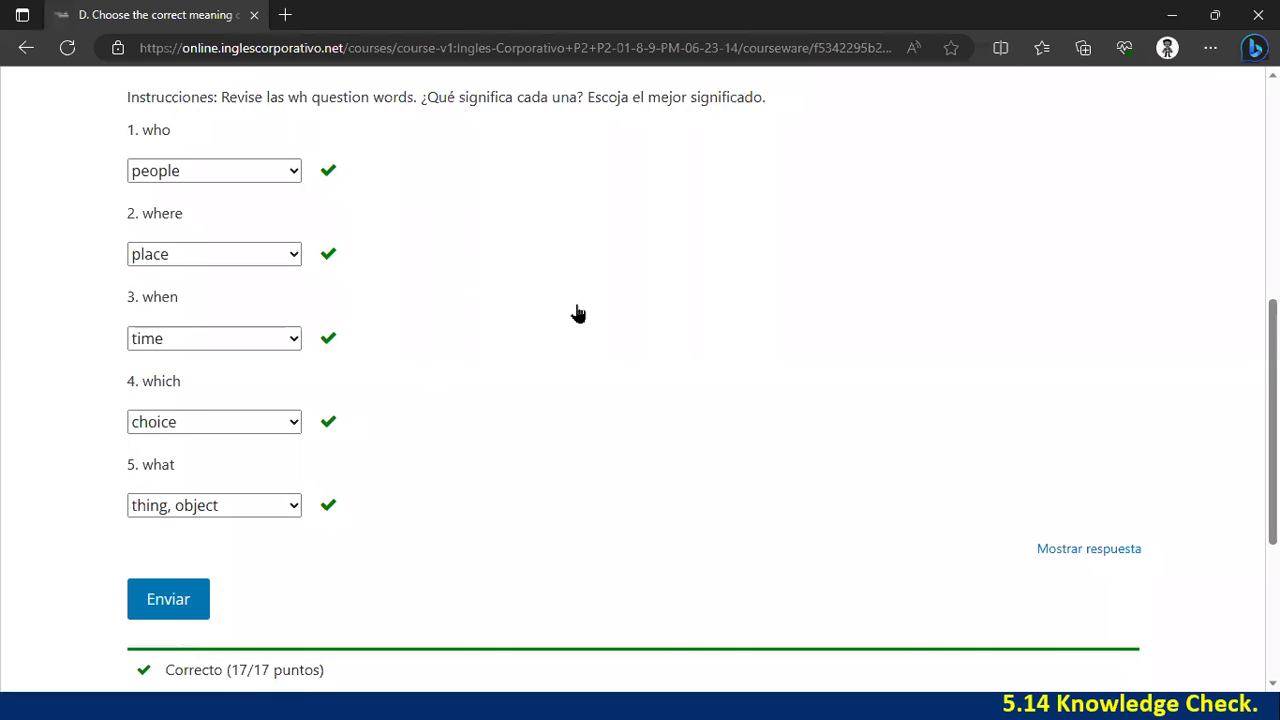
# Step: Open exercise E on can or can't and look over the answer blanks of its five sentences
pyautogui.scroll(4, 880, 377)
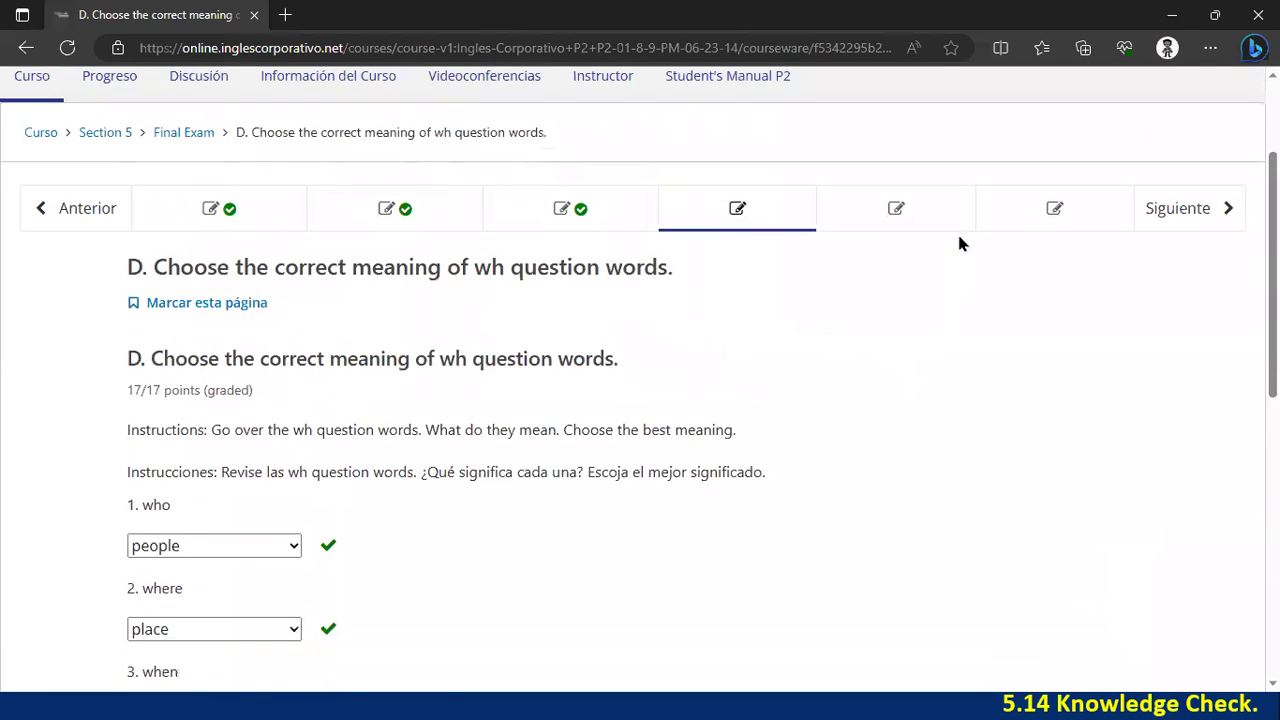
pyautogui.click(960, 228)
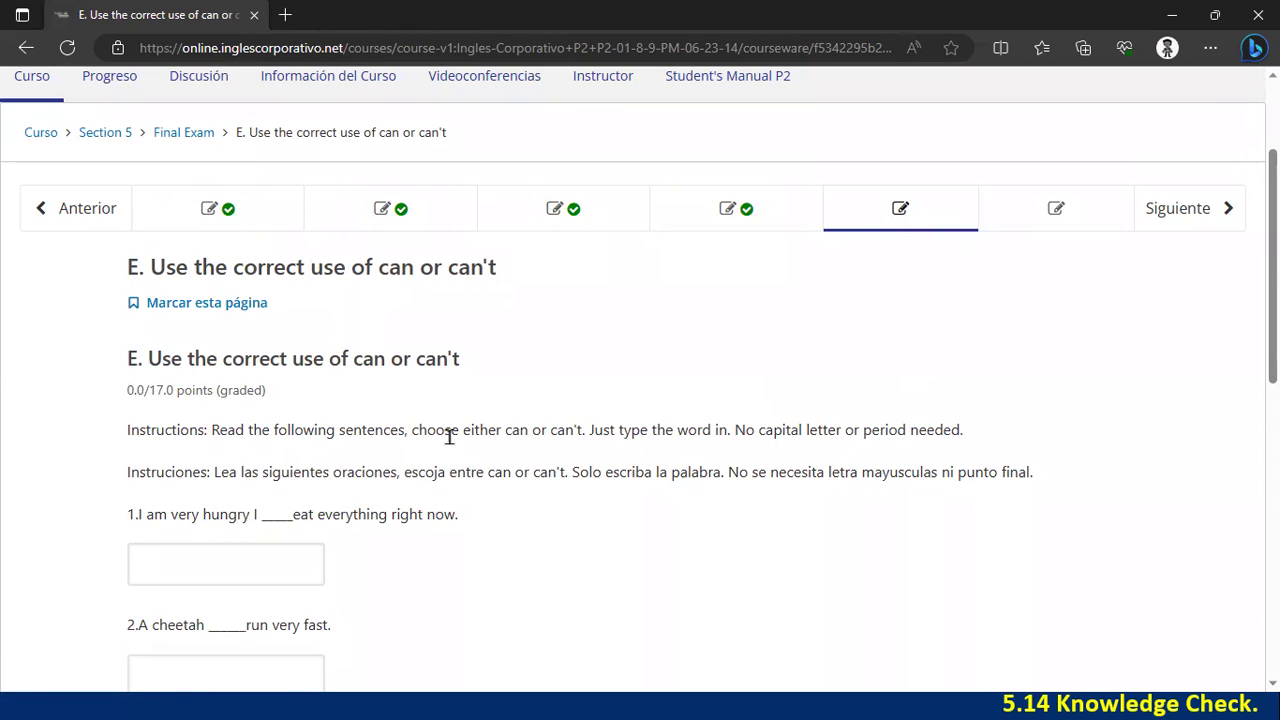
pyautogui.scroll(-3, 720, 455)
pyautogui.click(275, 285)
pyautogui.click(275, 391)
pyautogui.scroll(-1, 294, 400)
pyautogui.click(294, 421)
pyautogui.click(275, 523)
pyautogui.click(289, 625)
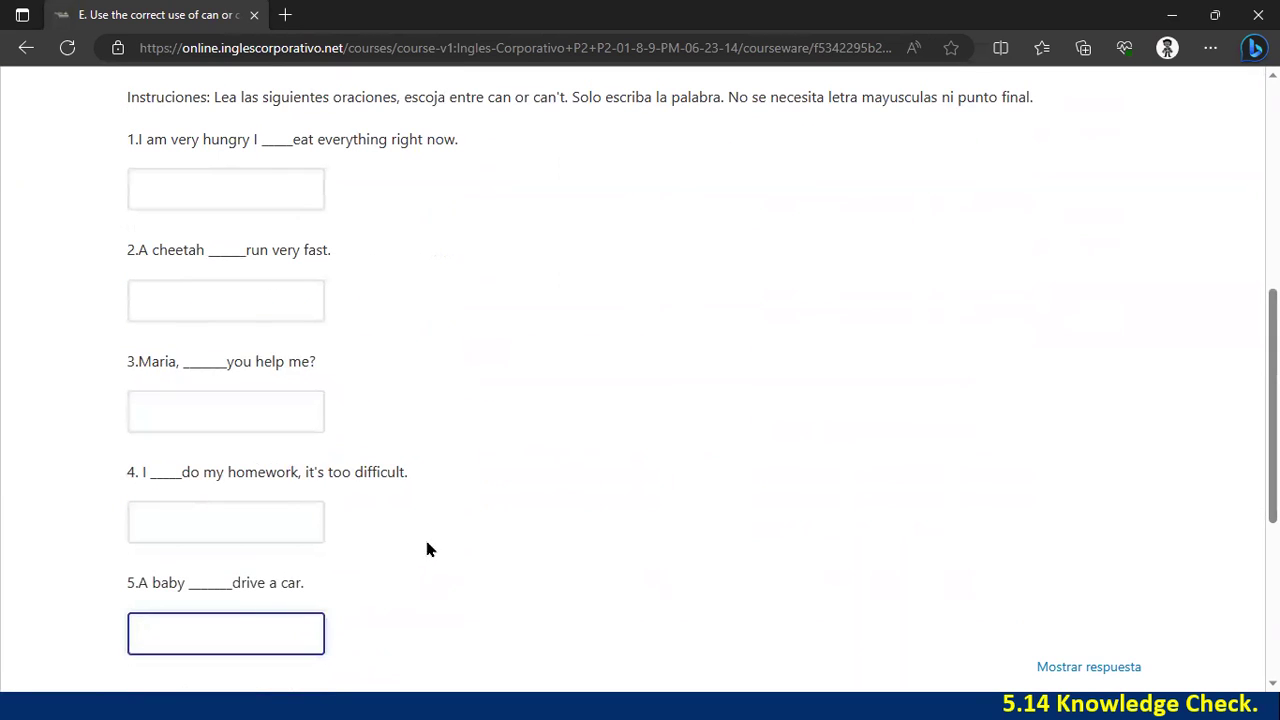
# Step: Open exercise F, Fill in the blanks and complete conversations, and look through its questions and answer options to the end
pyautogui.scroll(1, 767, 428)
pyautogui.scroll(4, 767, 428)
pyautogui.click(1033, 226)
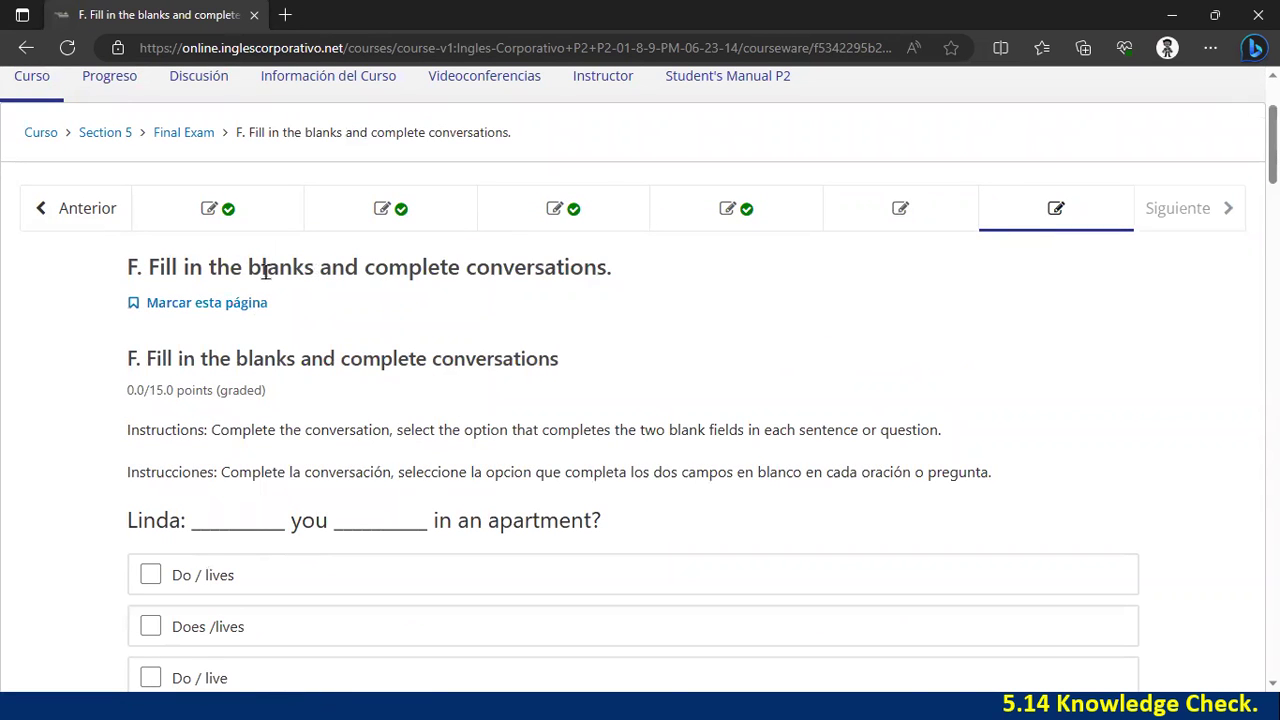
pyautogui.scroll(-5, 687, 320)
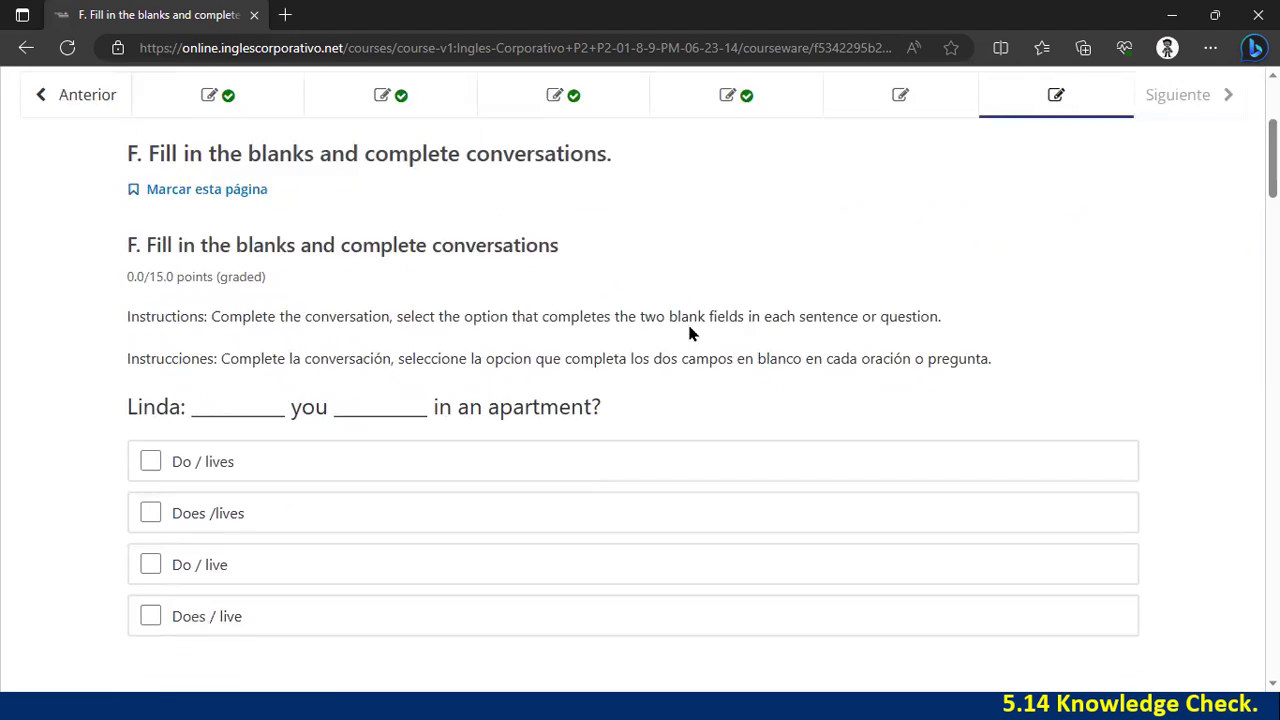
pyautogui.scroll(-13, 690, 336)
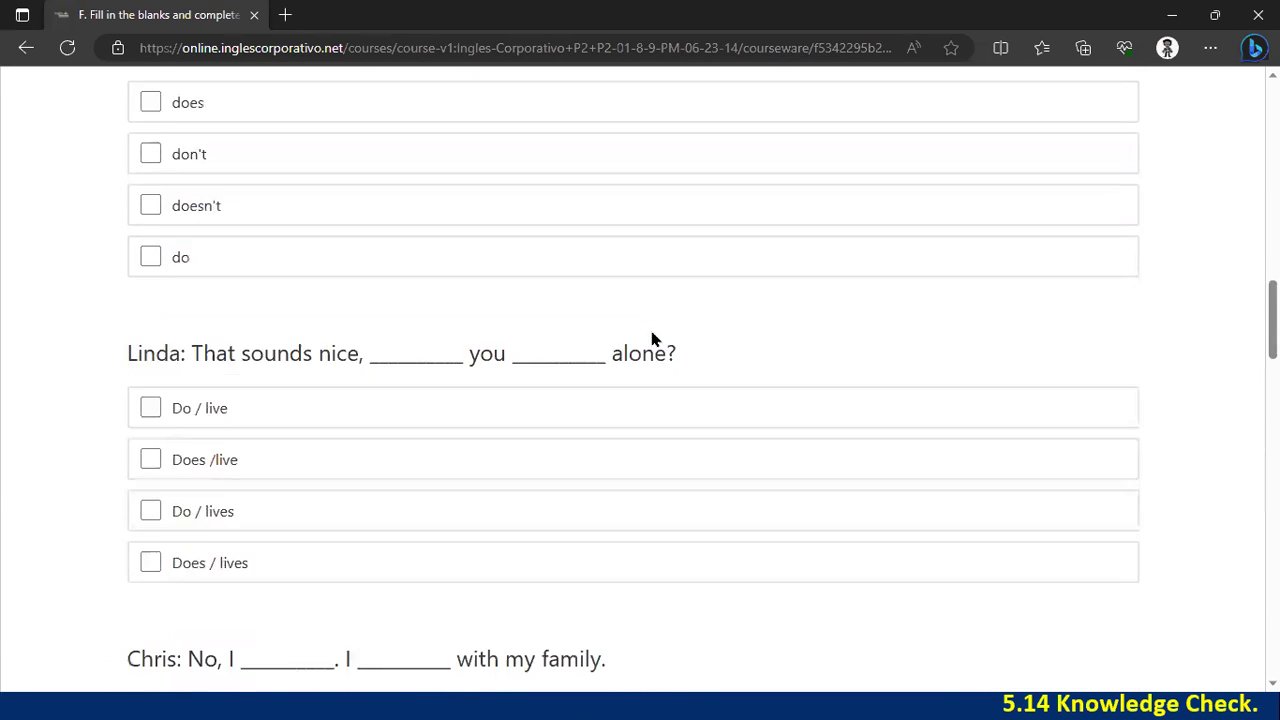
pyautogui.scroll(-11, 645, 335)
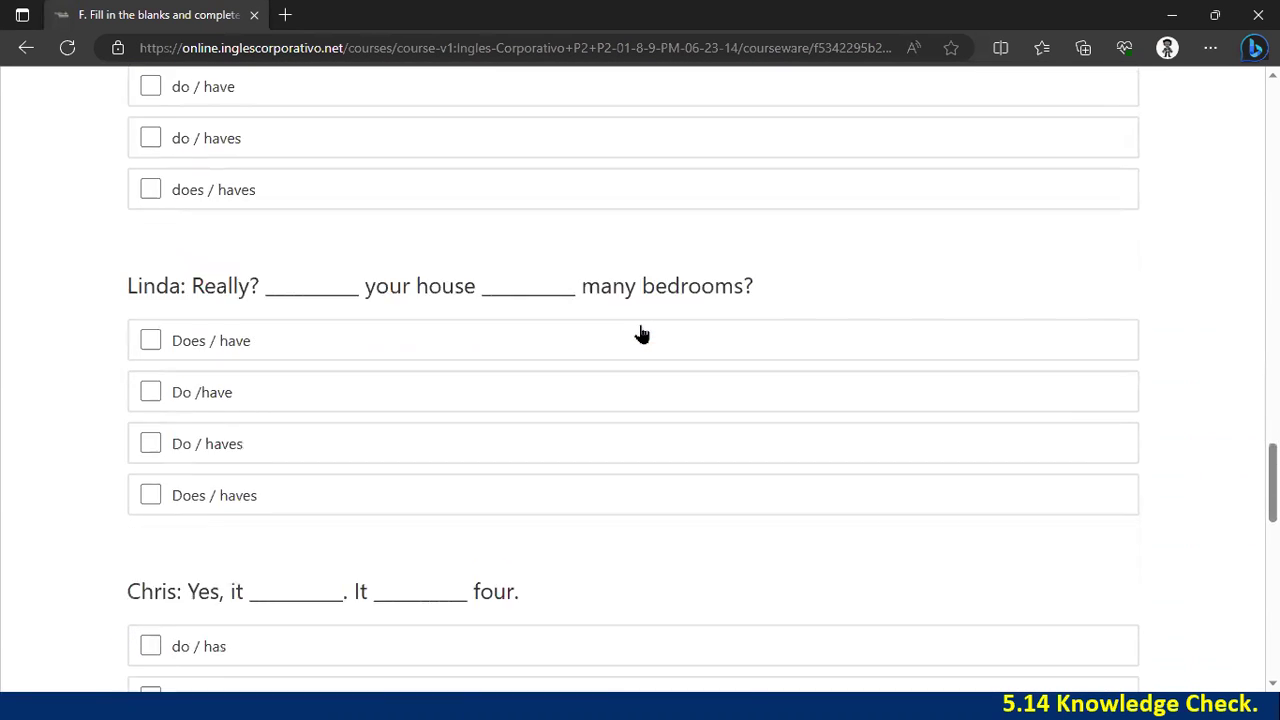
pyautogui.scroll(-10, 640, 333)
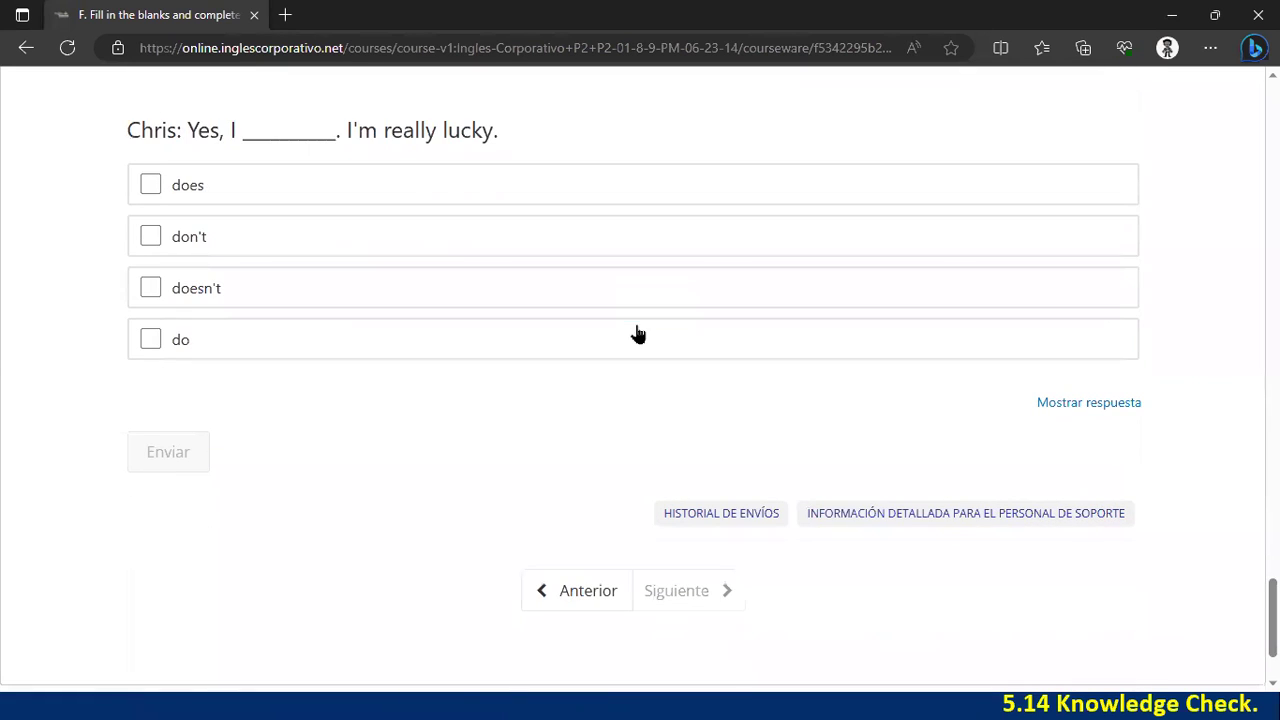
# Step: Review the conversation questions of exercise F in reverse, from the last one back to the exercise's title and instructions
pyautogui.scroll(13, 638, 333)
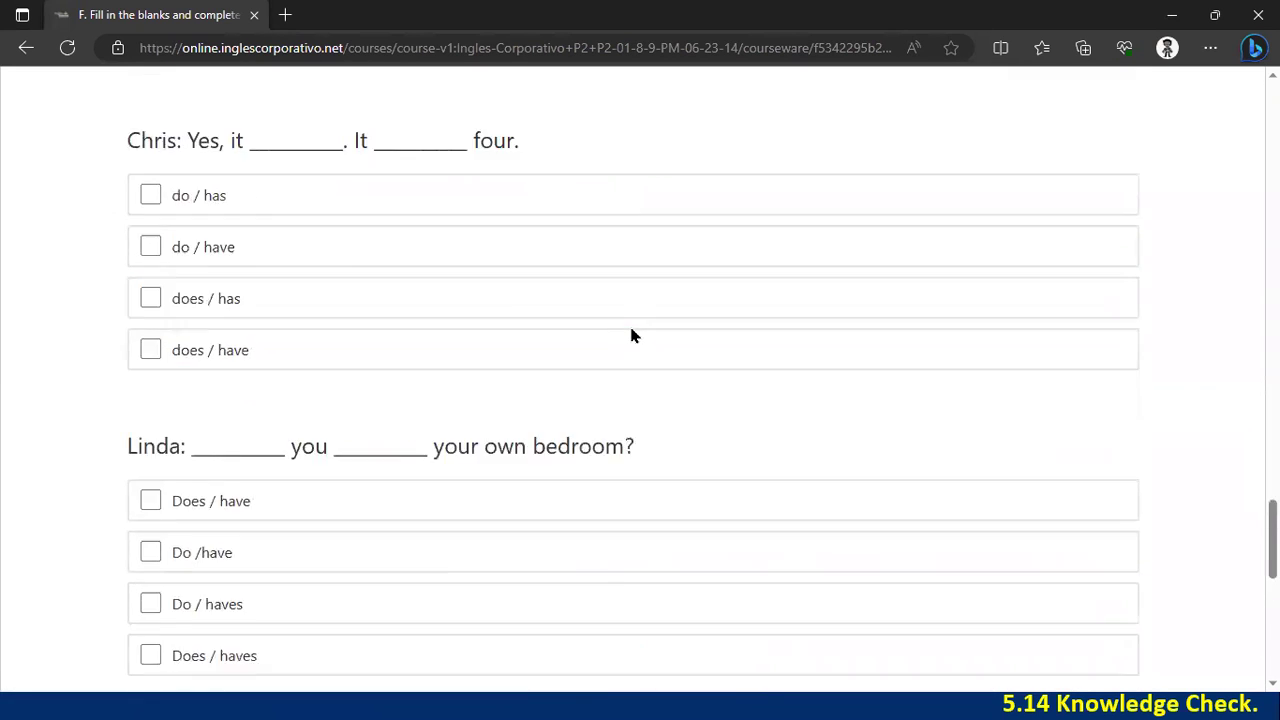
pyautogui.scroll(4, 629, 327)
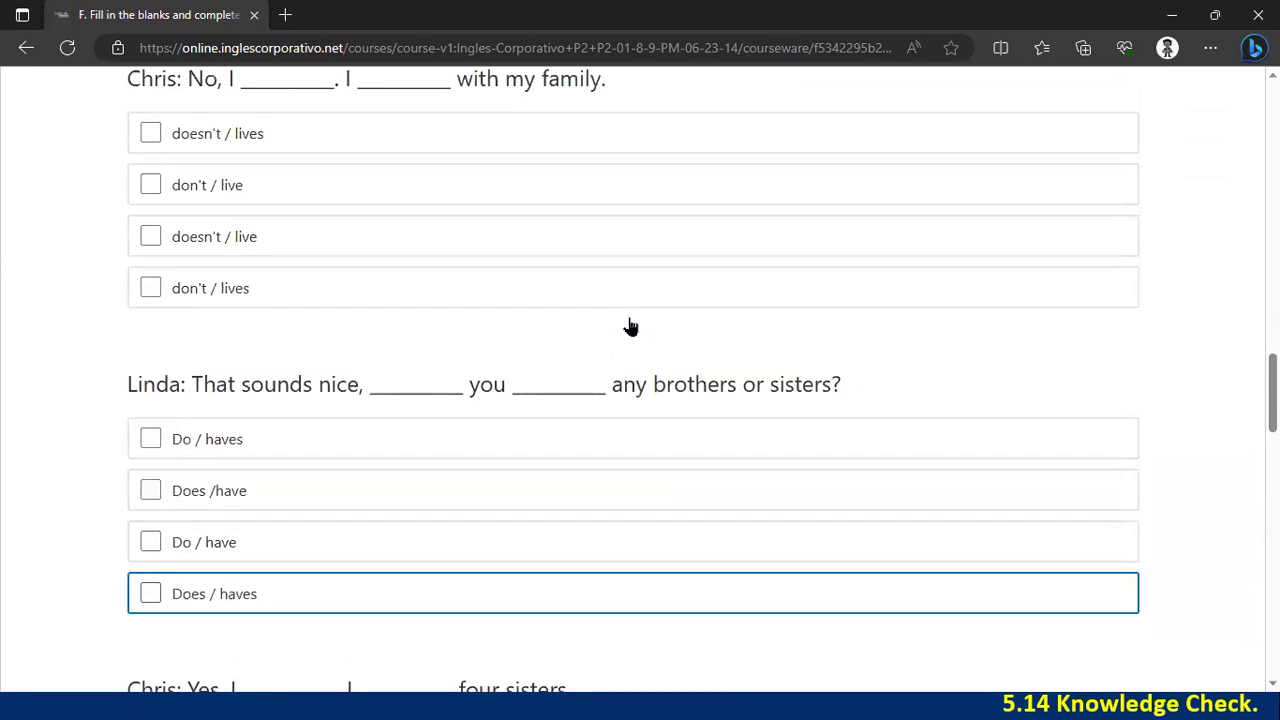
pyautogui.scroll(6, 629, 327)
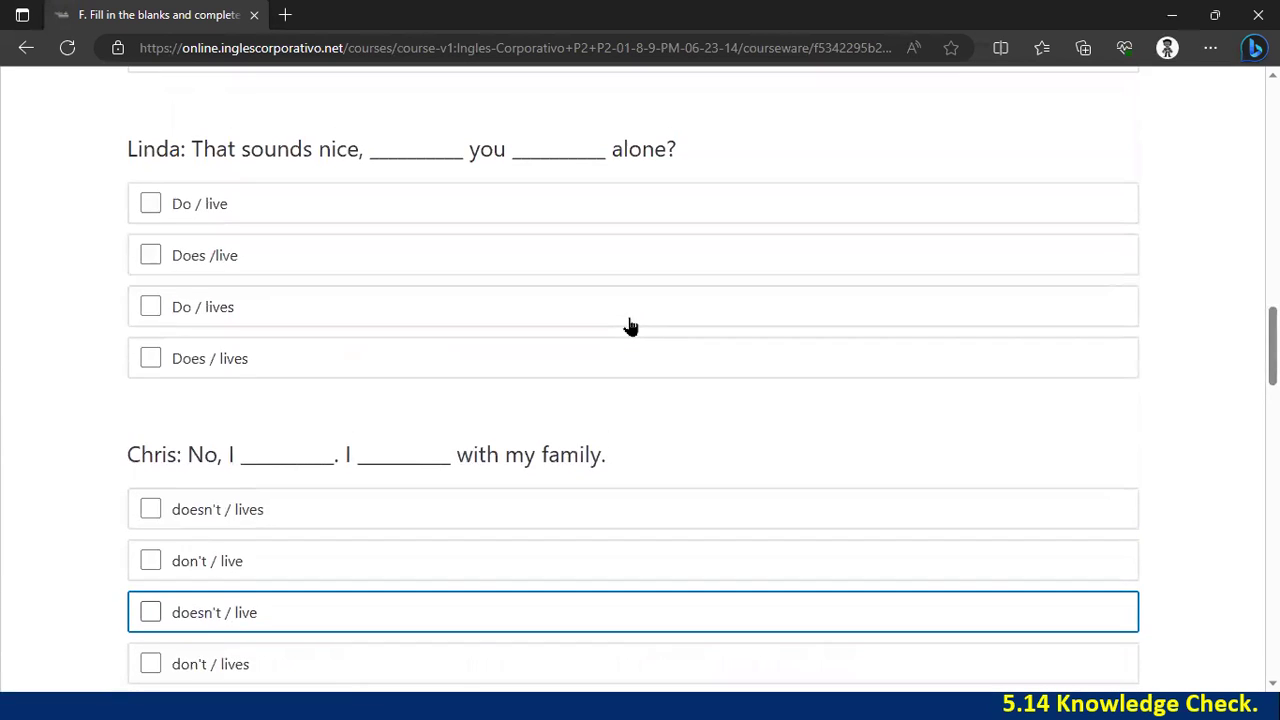
pyautogui.scroll(10, 629, 323)
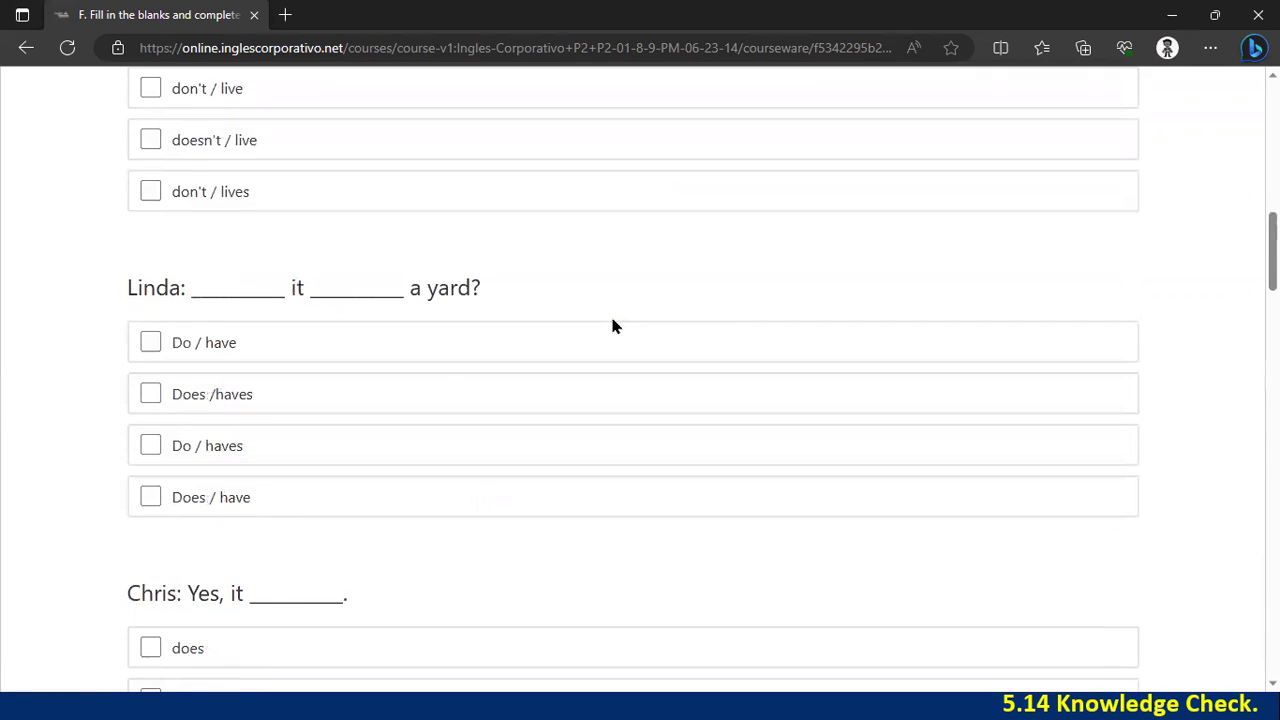
pyautogui.scroll(5, 575, 305)
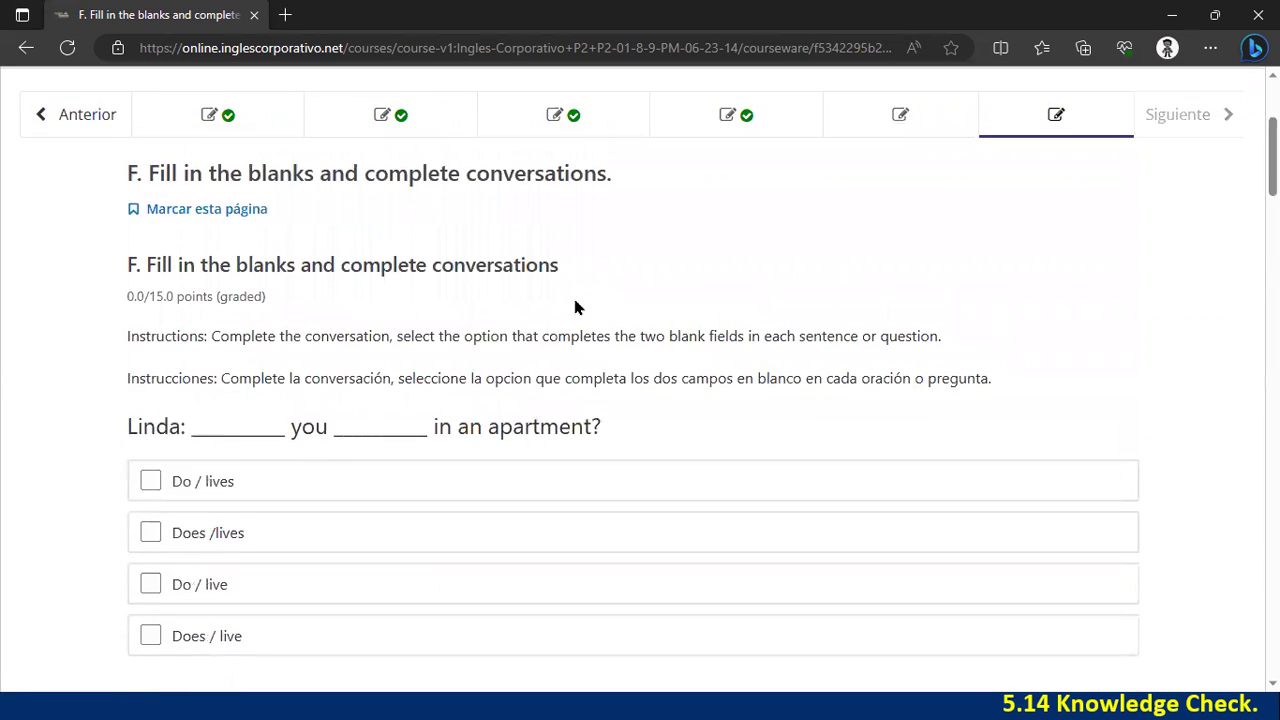
pyautogui.scroll(1, 572, 290)
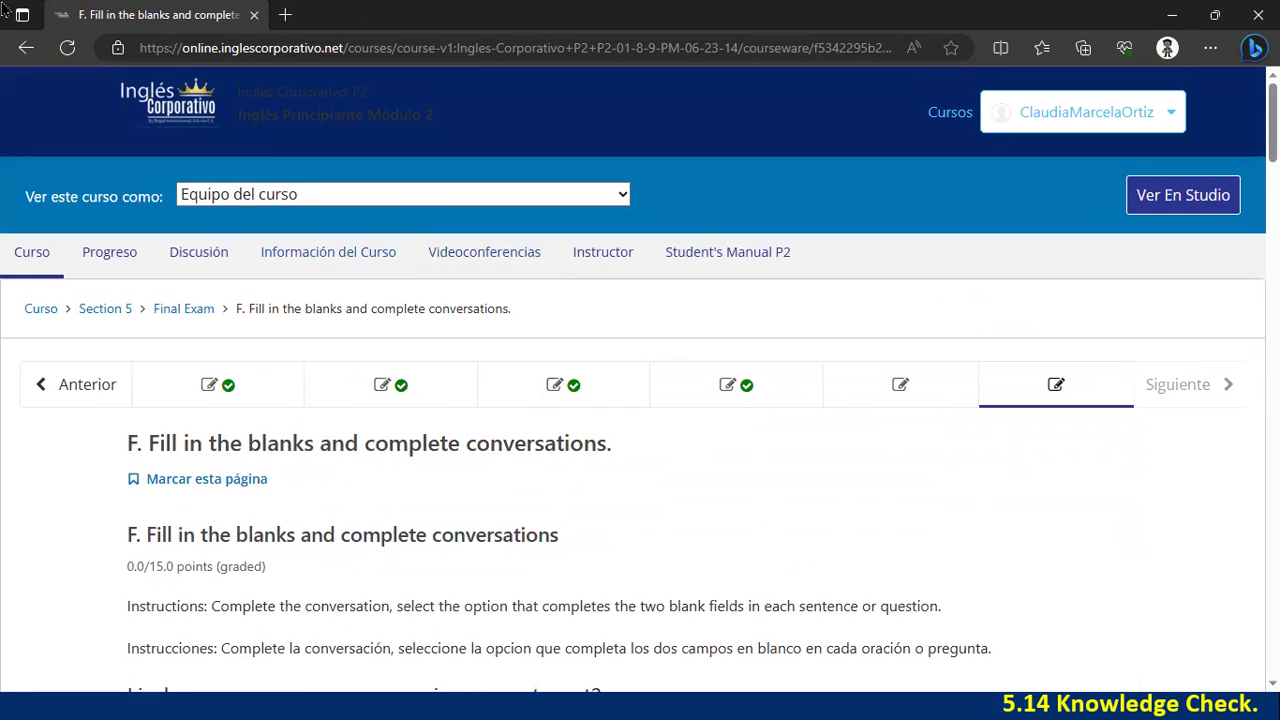